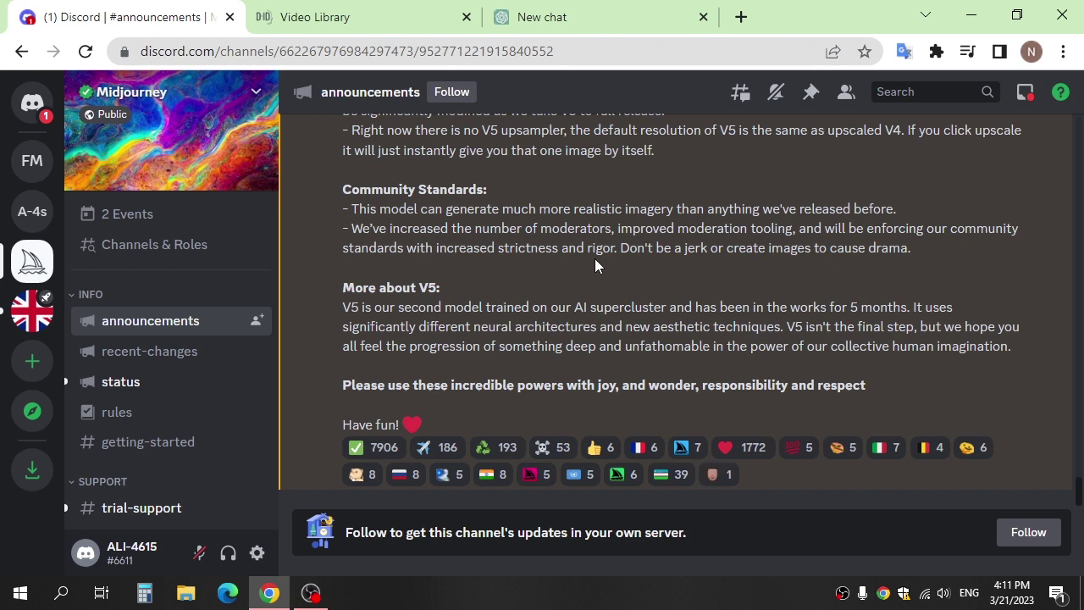
Scroll the Midjourney server's channel list down to the Newcomer Rooms.
scroll(259, 272, "down", 3)
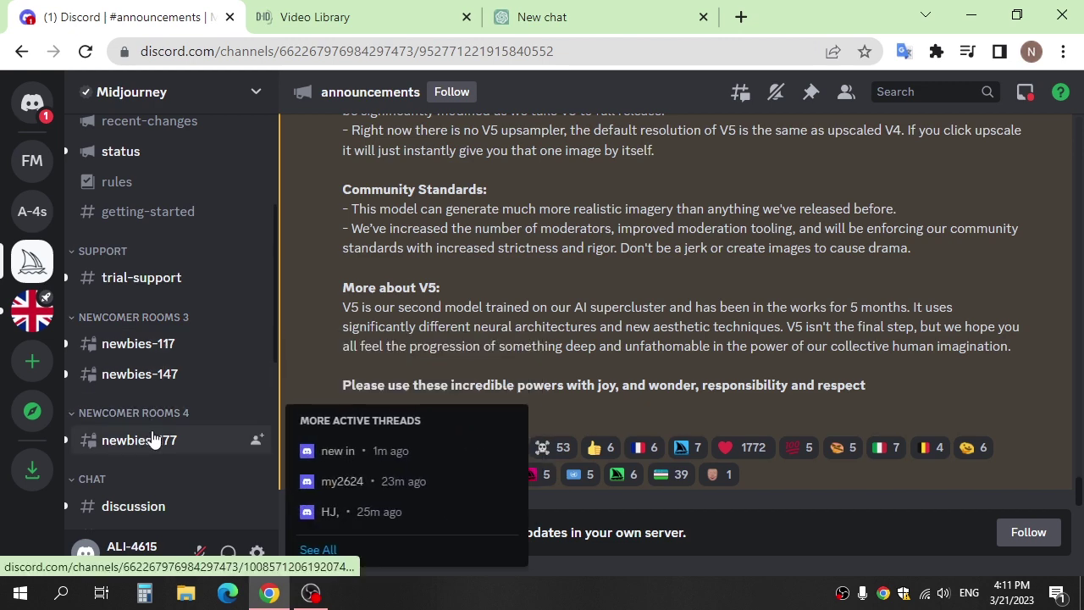
Open #newbies-117 and start adding the Midjourney Bot from its profile card.
left_click(159, 350)
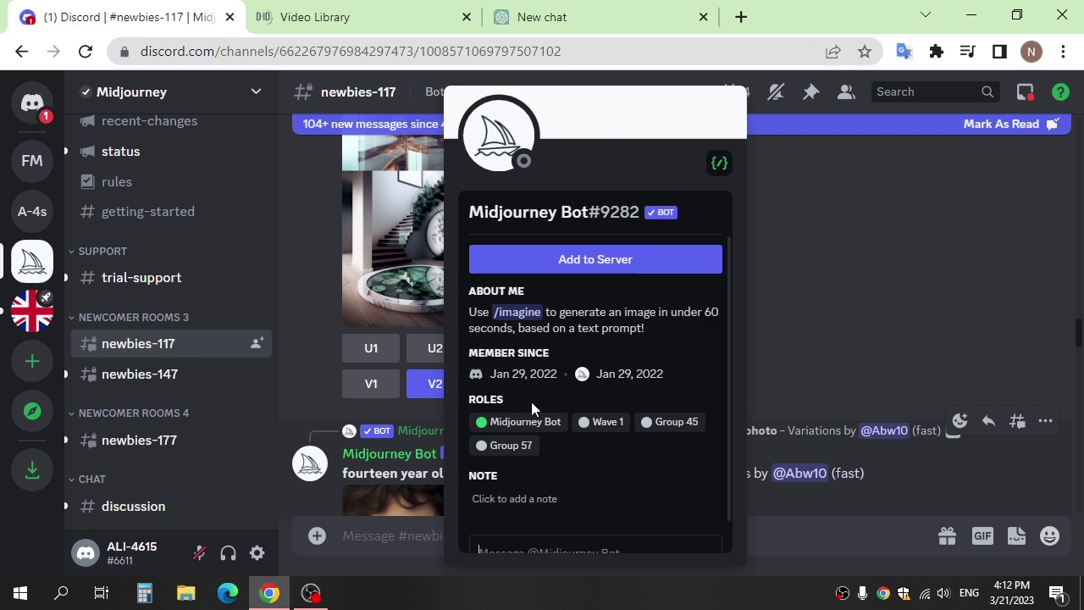
left_click(404, 454)
left_click(592, 276)
Authorize the Midjourney Bot to join the FOR MIDJOURNEY server, passing the captcha.
left_click(524, 413)
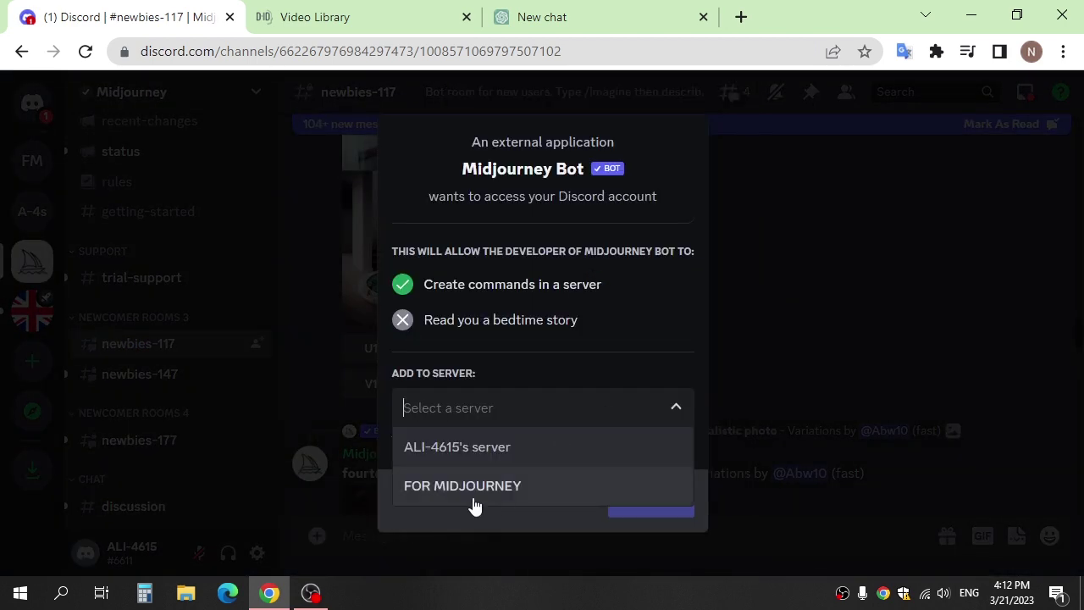
left_click(467, 495)
left_click(641, 501)
scroll(579, 453, "down", 3)
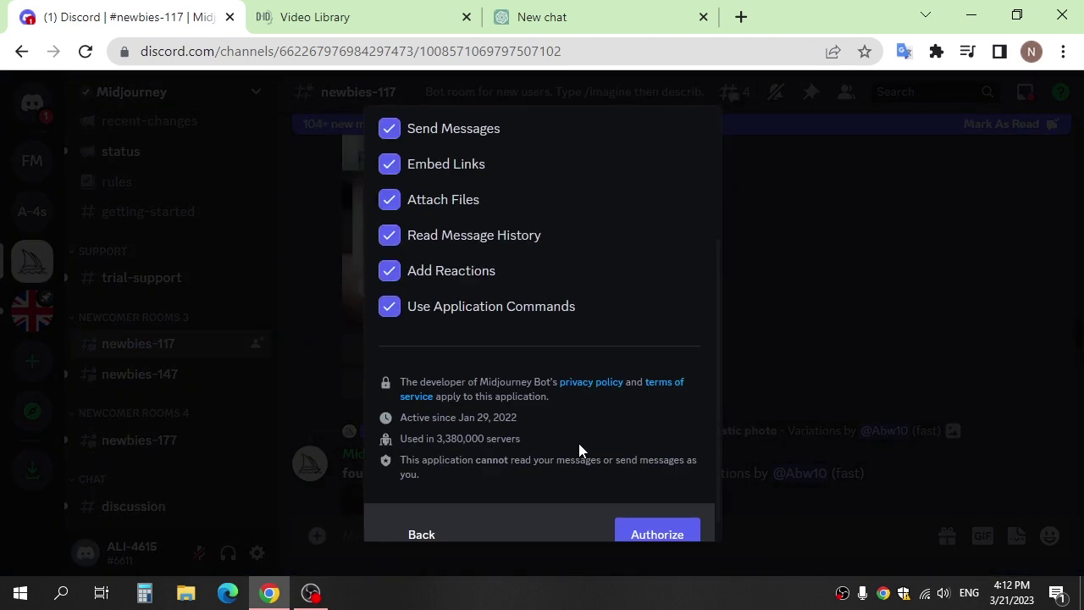
left_click(645, 524)
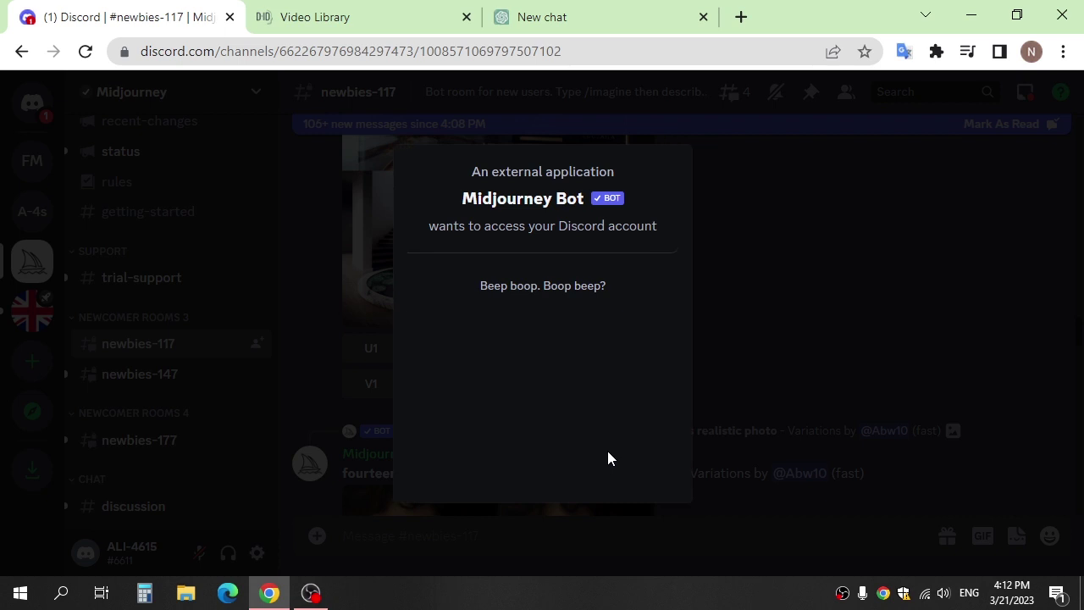
left_click(479, 362)
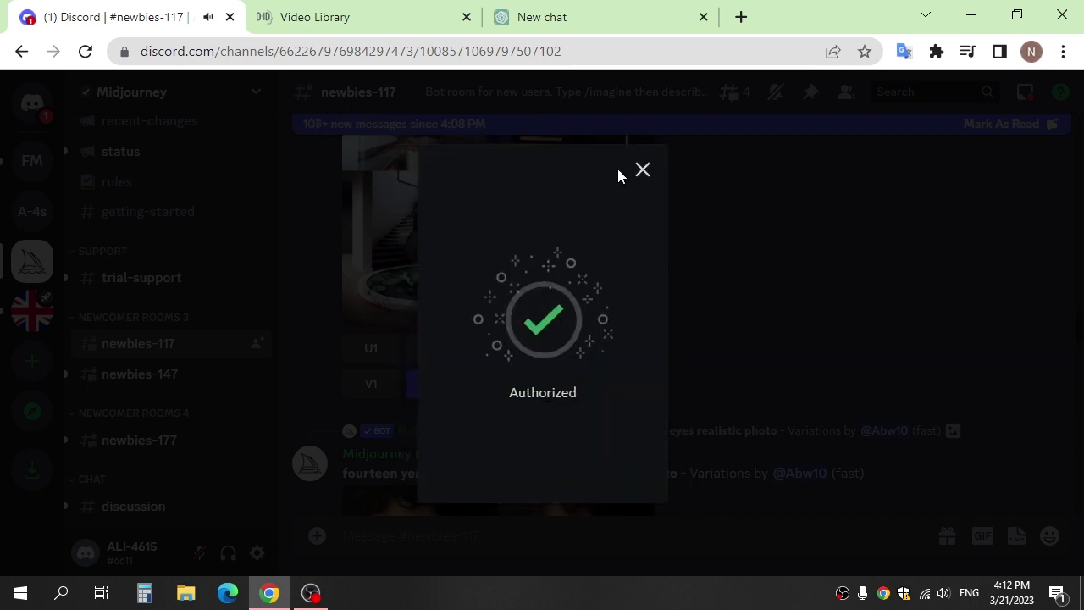
left_click(642, 170)
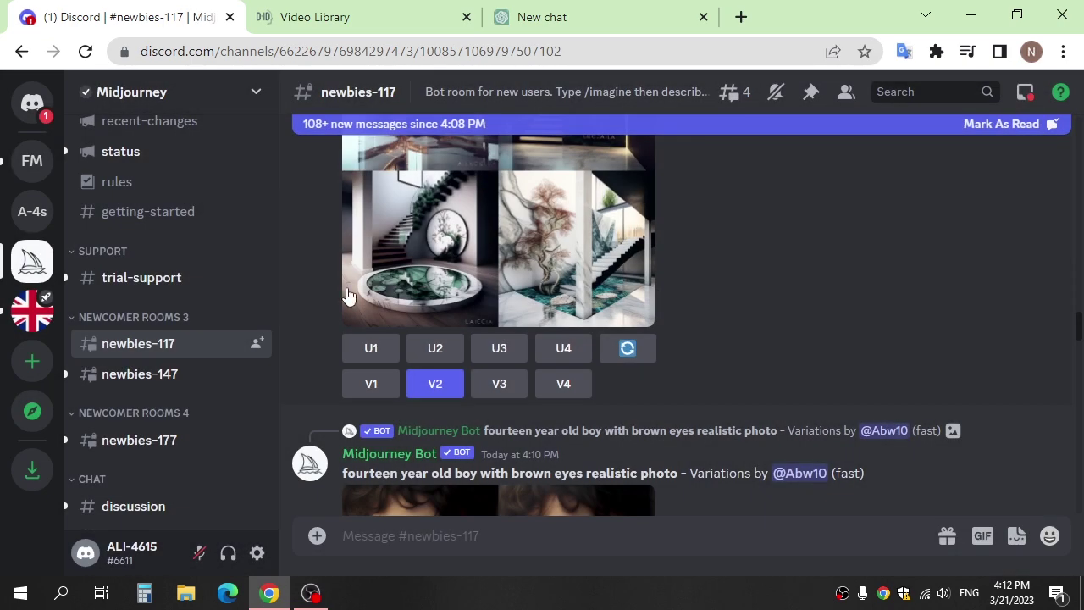
In FOR MIDJOURNEY's general channel, /imagine a hyperrealistic, cinematically lit white-haired Asian schoolgirl.
left_click(38, 172)
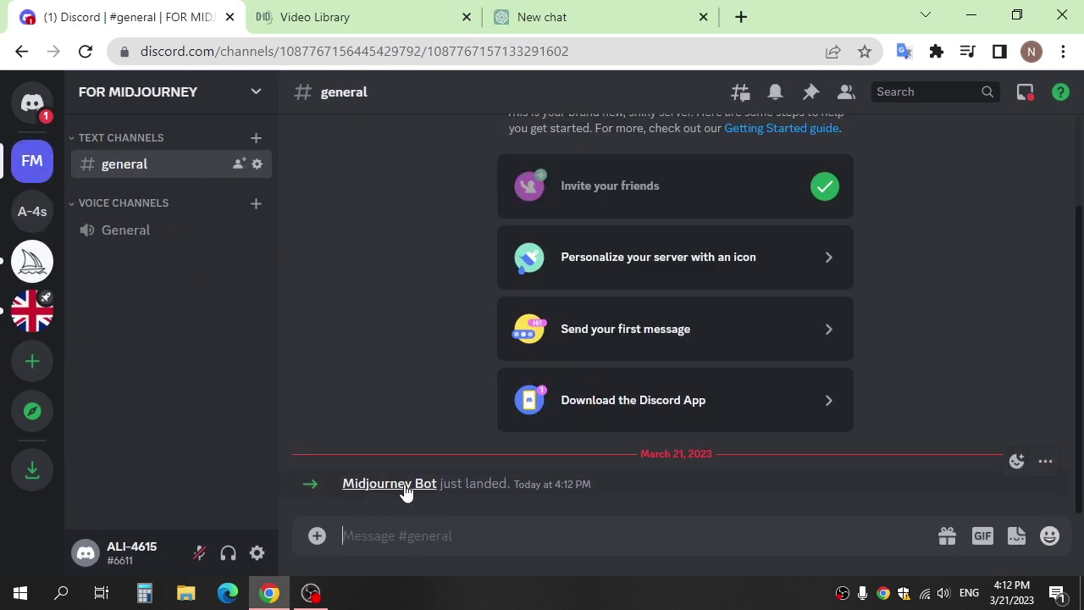
type("/")
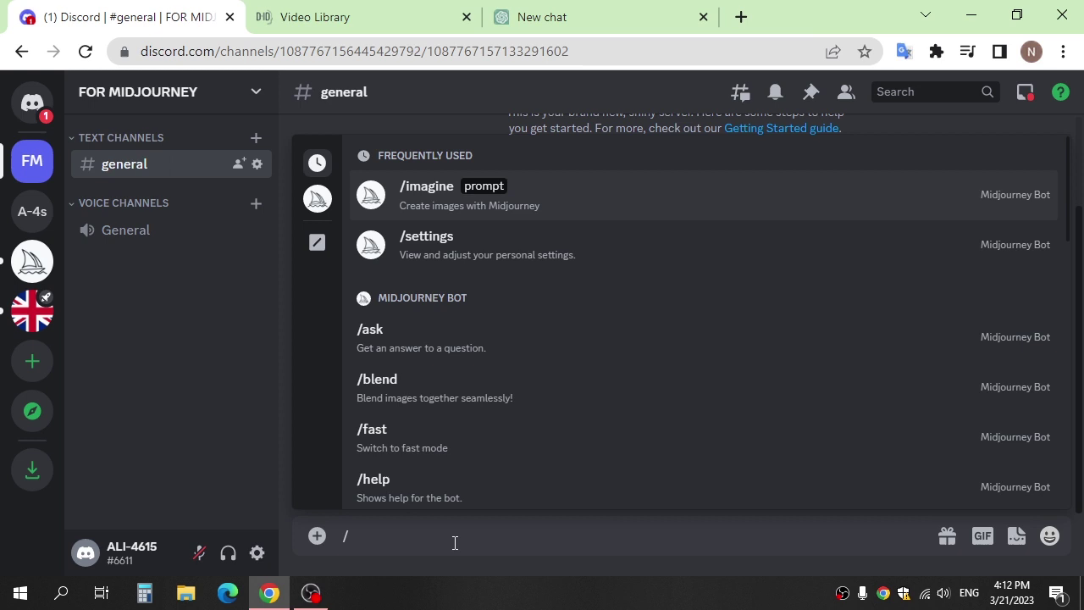
key("Return")
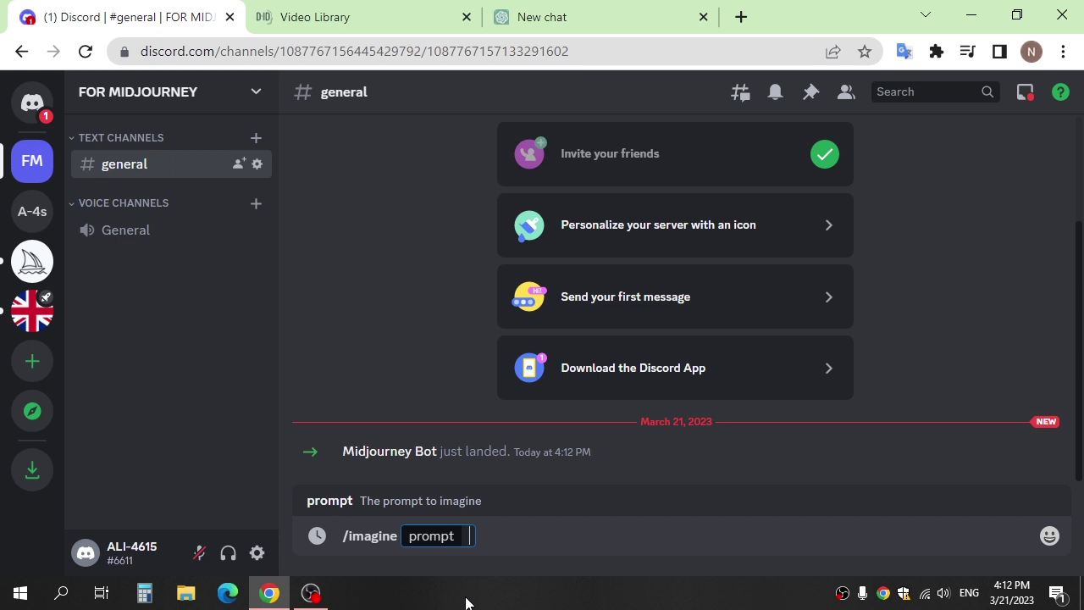
type("white hair, beautiful asian girl, beautiful eyes, olive skin, medium length white hair, toned body, wearing school girl uniform, showing midriff, perfect face, Hyperrealism, cinematic lighting, highly detailed, breathtaking, 8k uhd")
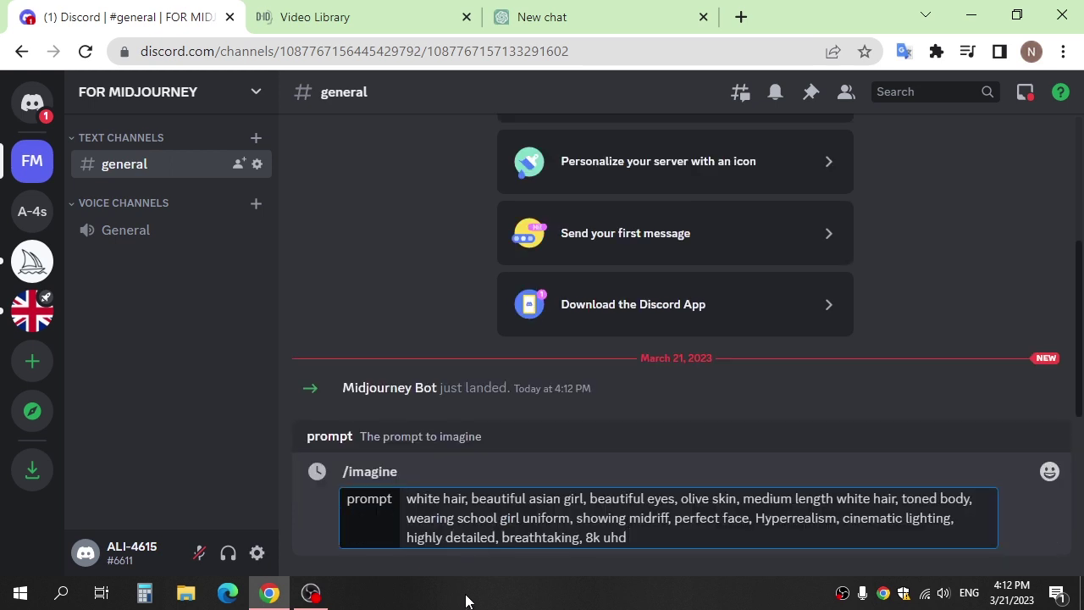
key("Return")
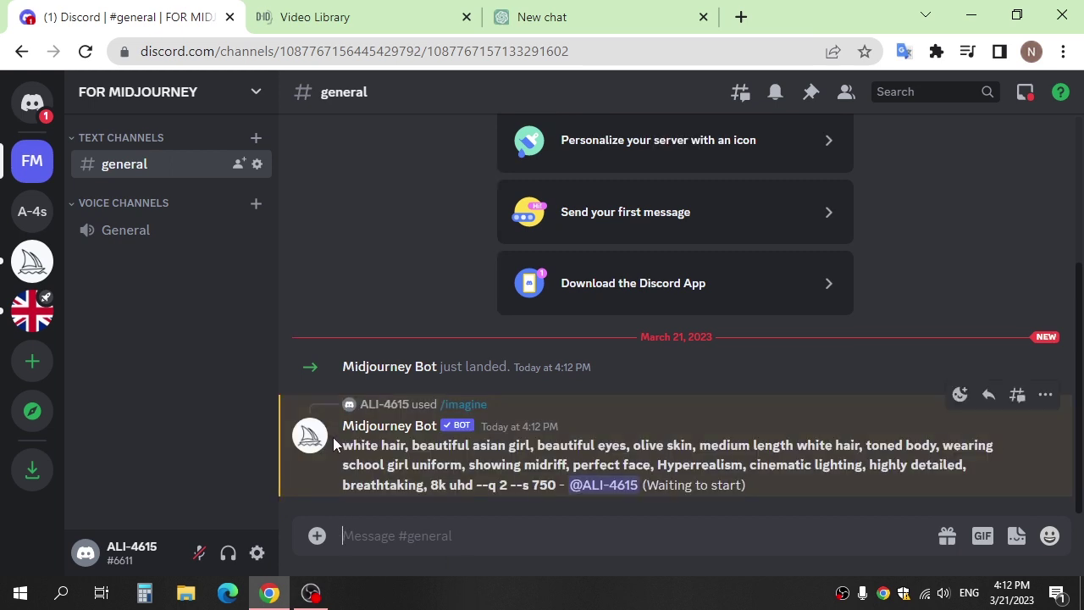
left_click_drag(341, 443, 527, 471)
left_click(463, 467)
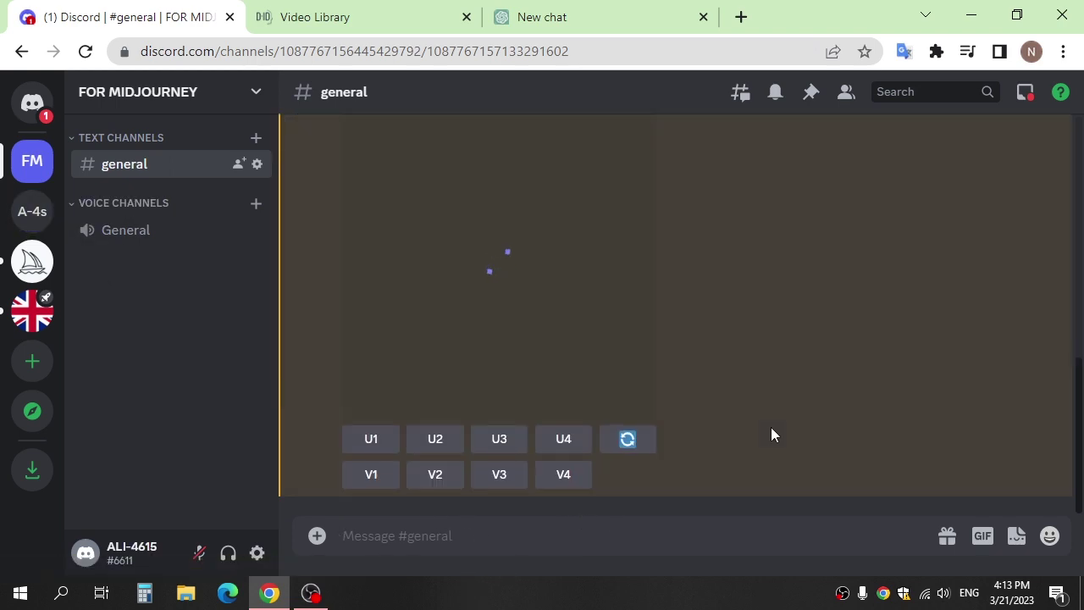
View the white-haired grid, then /imagine the 'Posh girl wearing an open blazer' prompt.
left_click(527, 329)
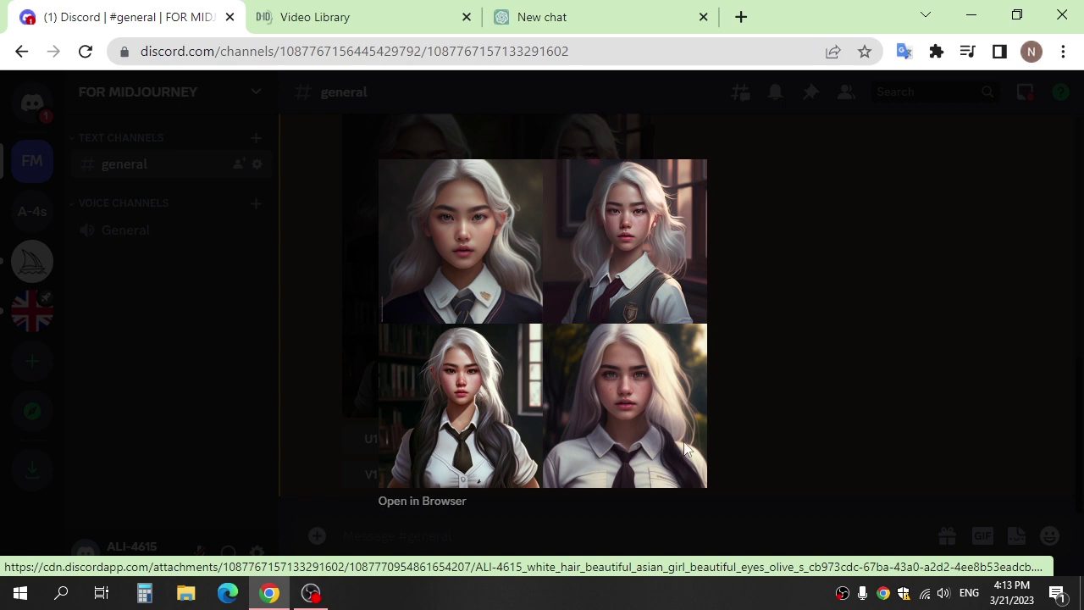
left_click(754, 415)
type("/")
key("Tab")
type("Posh girl wearing an open blazer, tie, intricate, elegant, highly detailed, trending on artstation, ultra detailed, hyper-realistic, cinematic, dramatic lighting, volumetric lighting, 150mm, octane render, photorealistic, denoise, photograph with a Hasselblad H3DII")
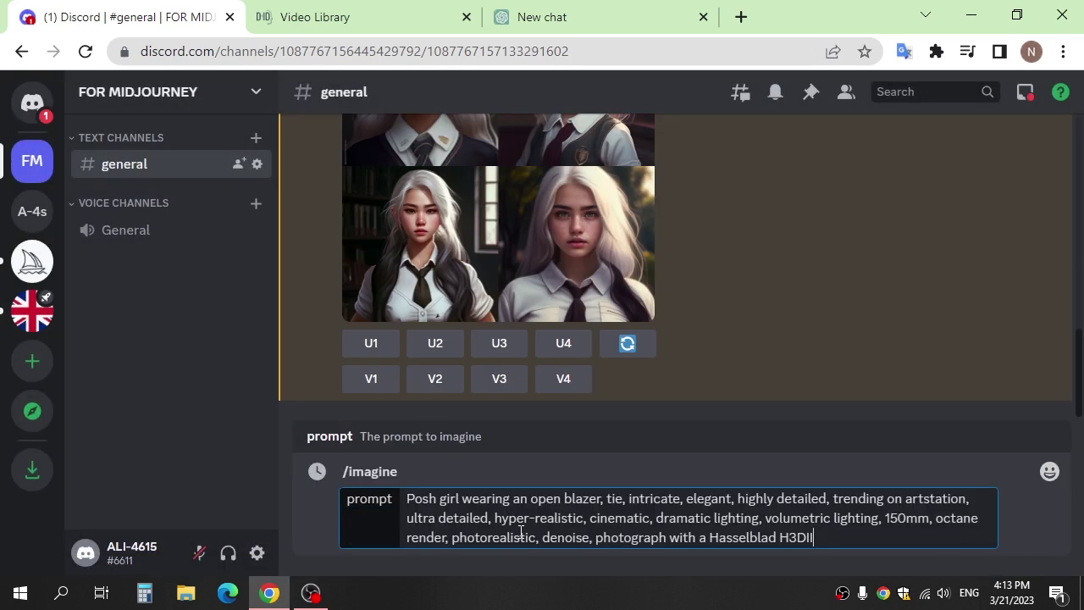
key("Return")
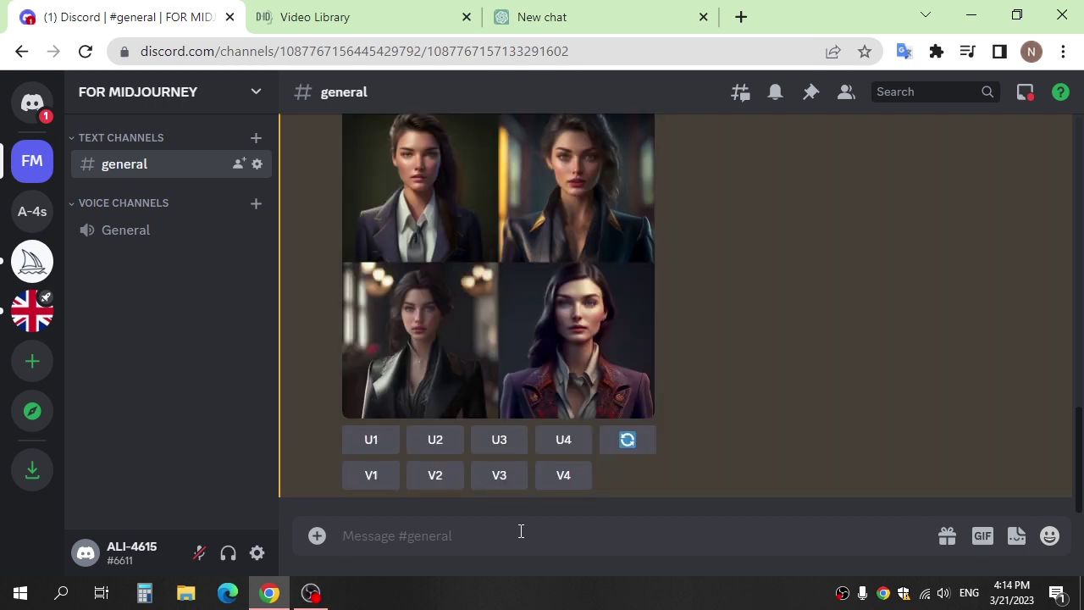
Inspect the posh girl grid at full resolution in a browser tab, then close it.
left_click(442, 331)
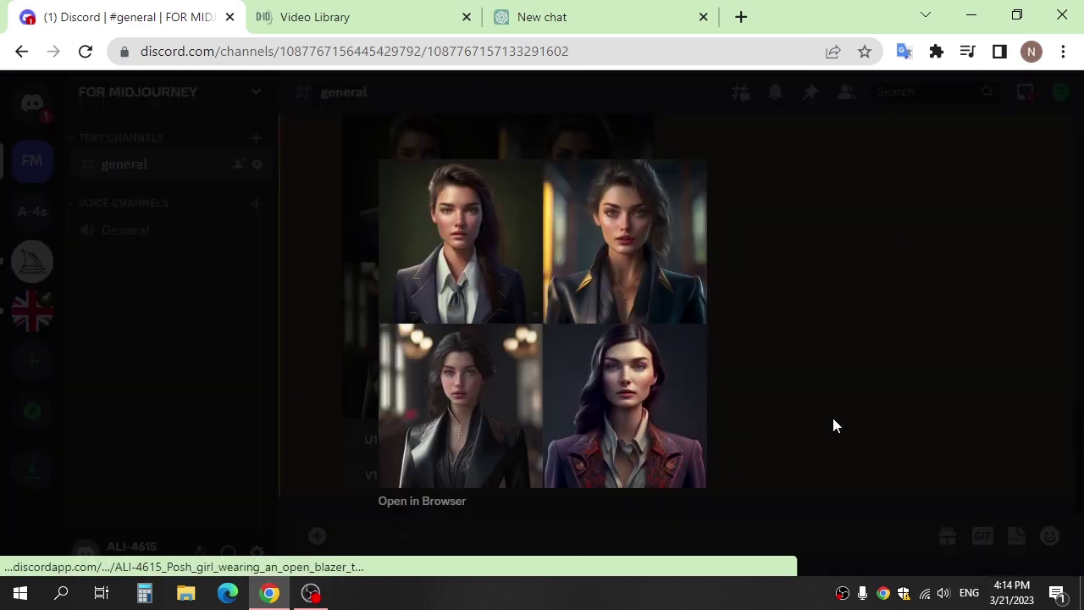
left_click(446, 503)
left_click(460, 242)
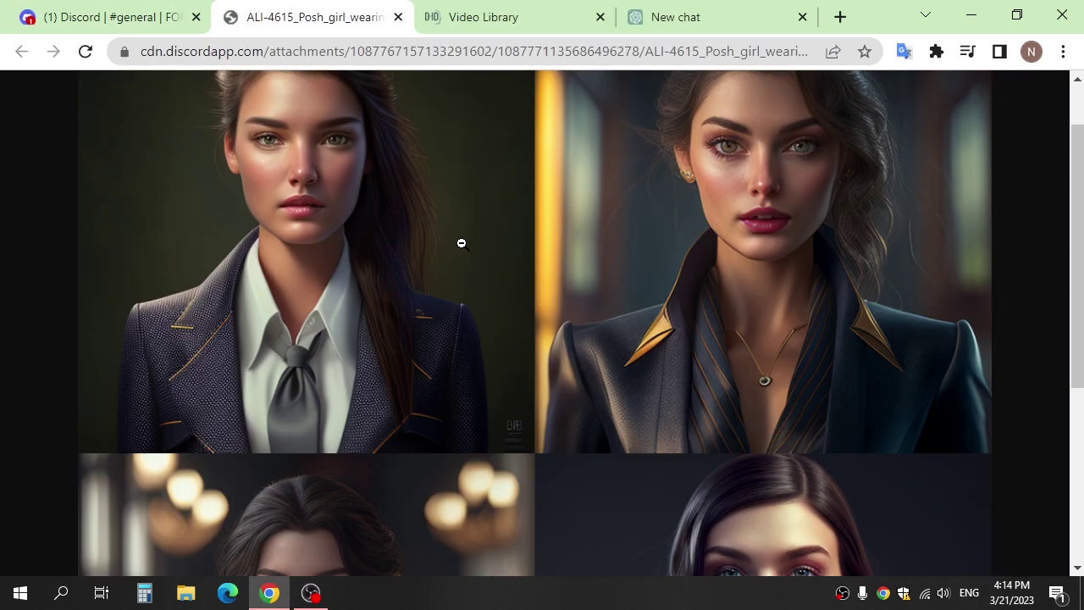
scroll(597, 259, "down", 2)
scroll(411, 273, "down", 3)
left_click(411, 273)
left_click(398, 17)
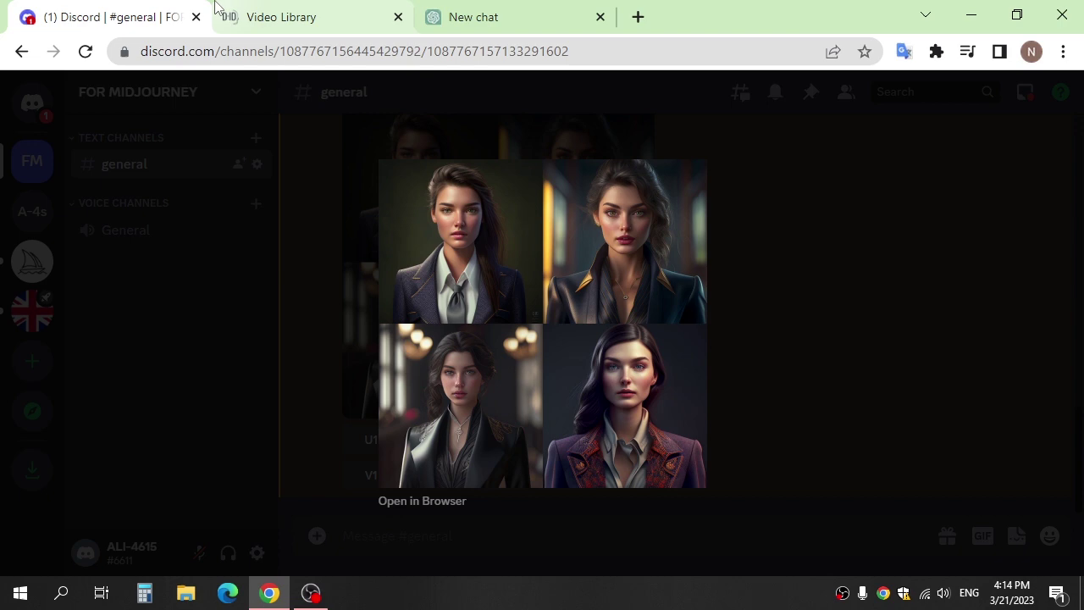
/imagine the brown-haired girl with glasses portrait prompt.
key("Escape")
left_click(537, 540)
type("/")
key("Tab")
type("brown beautiful hair, a portrait of a southeast asian beautiful girl with medium length brown hair, posing, ponytail hair, face to the viewer, friendly looking, highly detailed face by greg rutkowski and magali villanueve, perfect face, beautiful eyes, black sunglasses, great propotion body, intricate ornate female shirt, toned body, cinematic lighting, bright lit background, Hyperrealism, photography, intricate details, masterpiece")
key("Return")
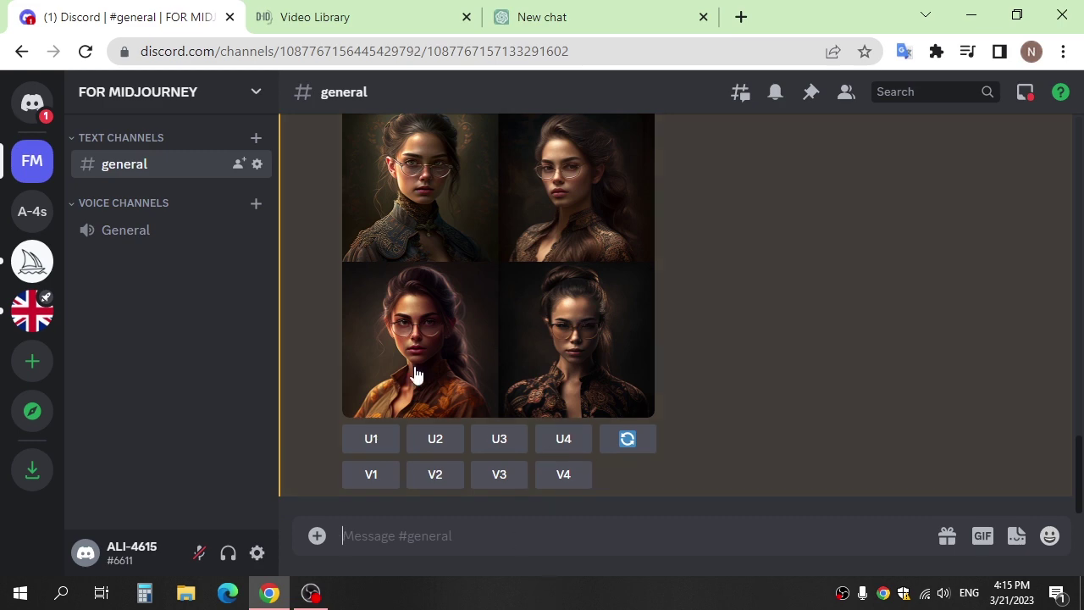
View the glasses portrait grid full size in a browser tab, then close it.
left_click(414, 371)
left_click(431, 502)
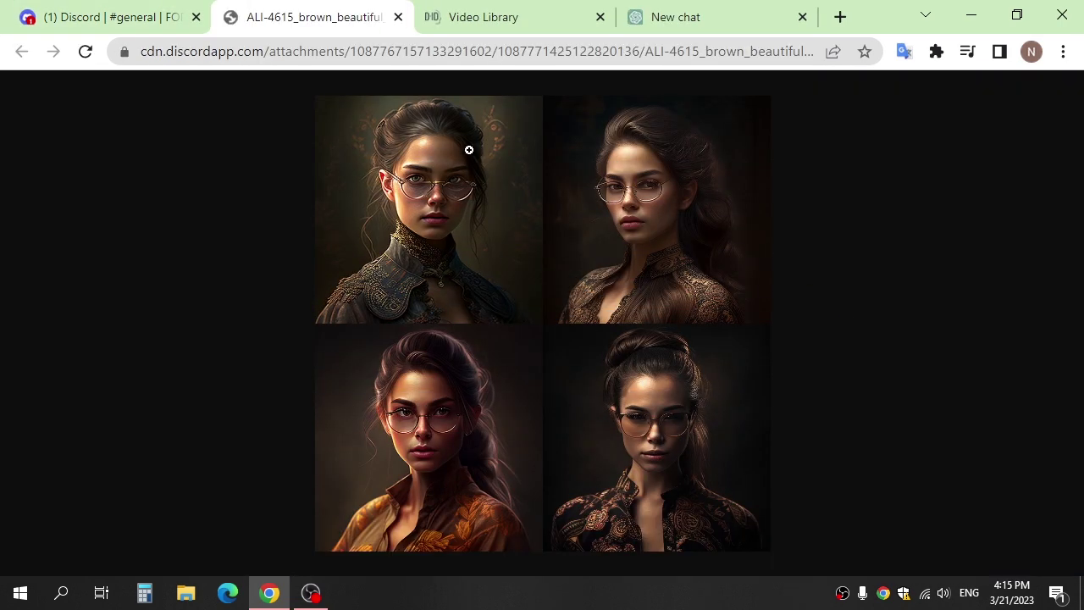
left_click(398, 17)
key("Escape")
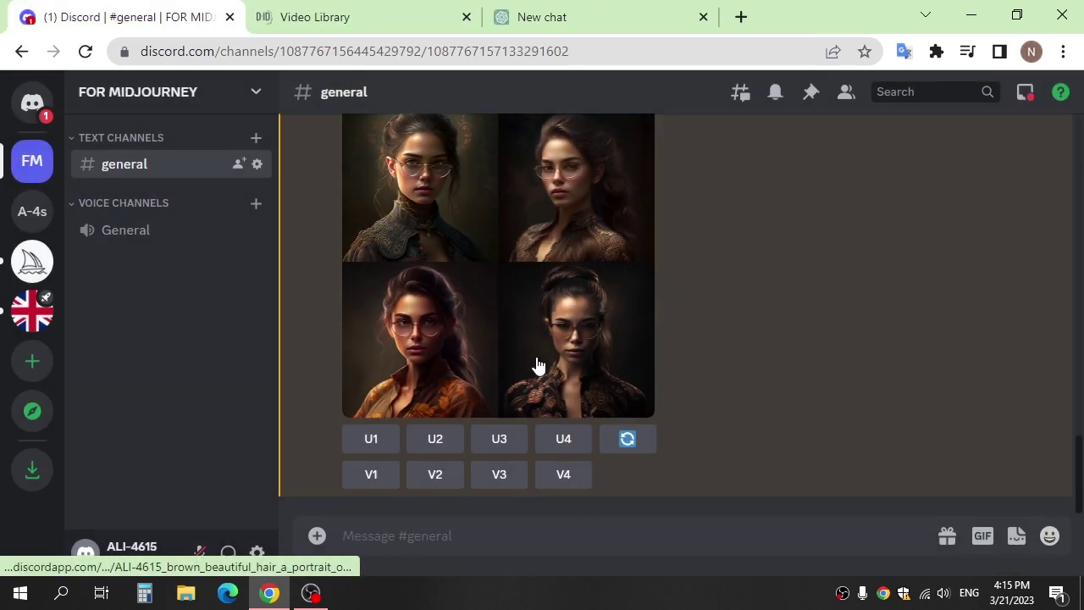
Compare it with the earlier white-haired grid, then scroll back down.
scroll(540, 386, "up", 5)
scroll(540, 386, "up", 3)
left_click(520, 315)
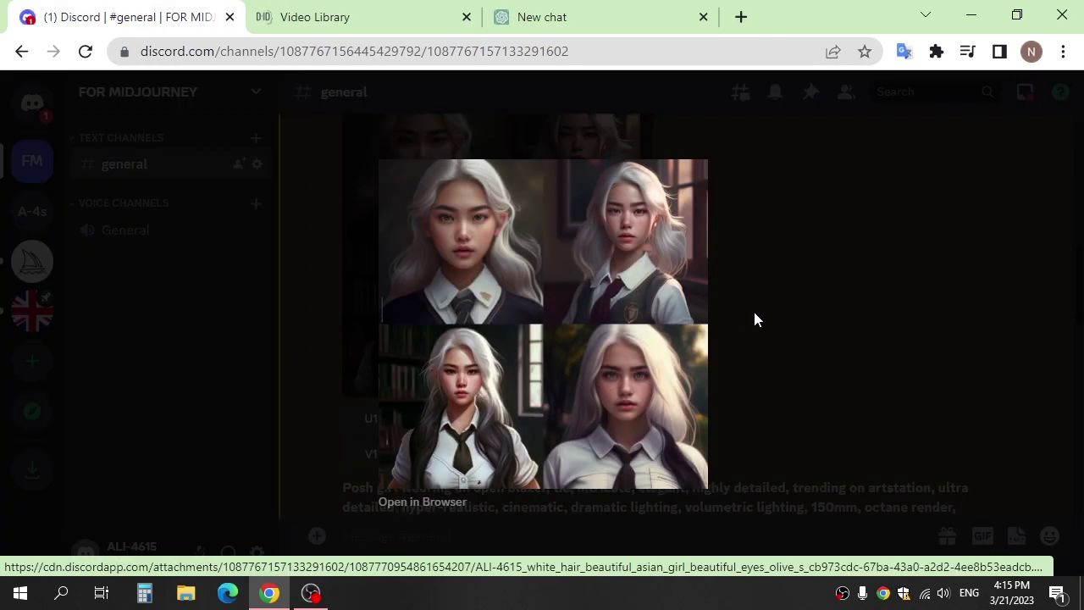
left_click(767, 313)
scroll(729, 333, "down", 10)
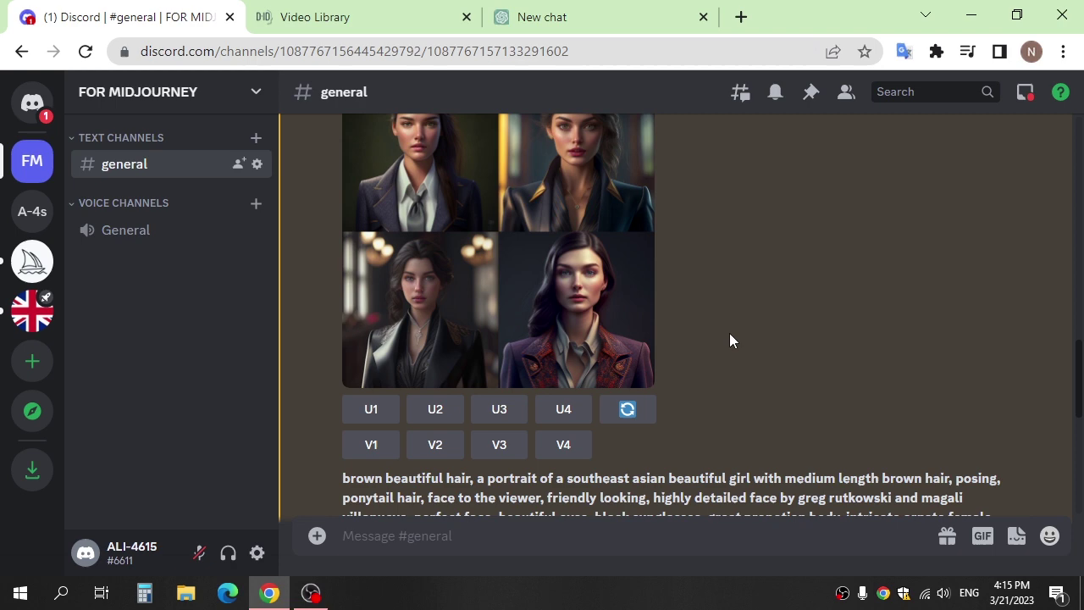
scroll(729, 333, "down", 5)
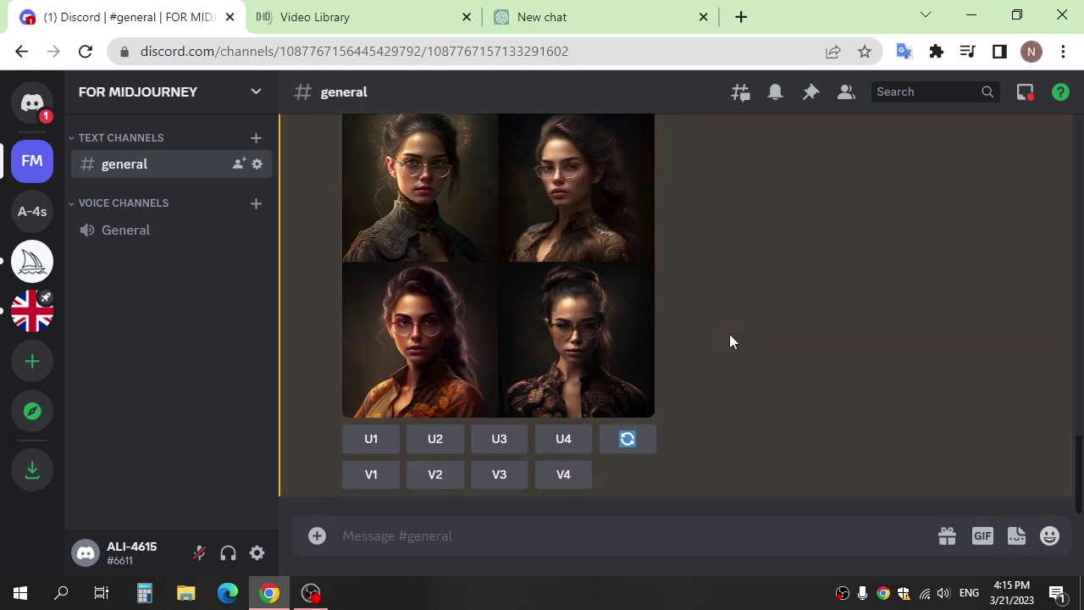
Upscale the third glasses portrait and view the grid full size in a browser tab.
left_click(500, 439)
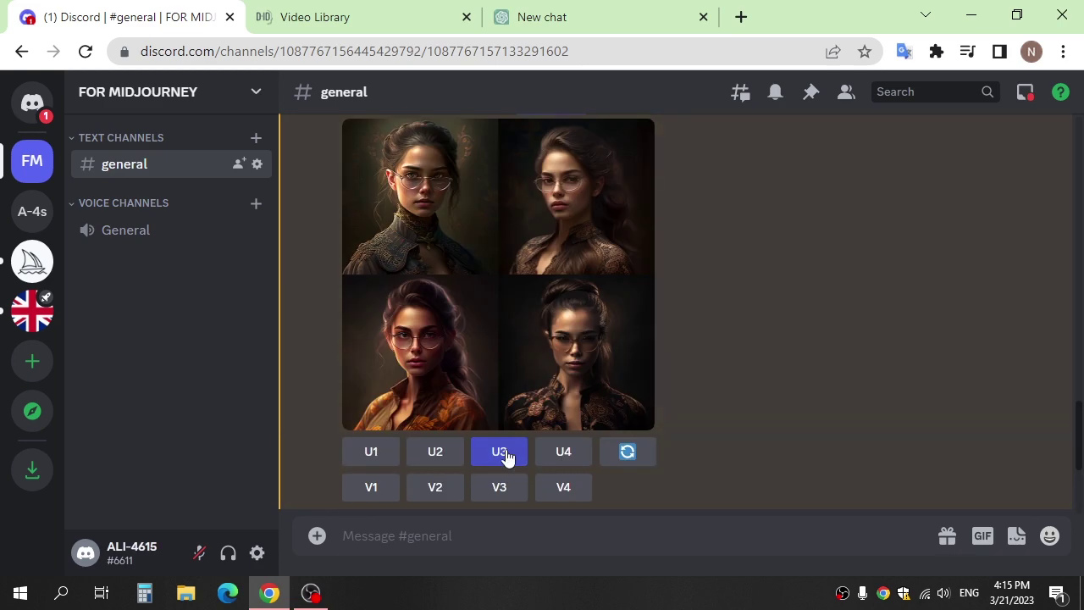
left_click(512, 409)
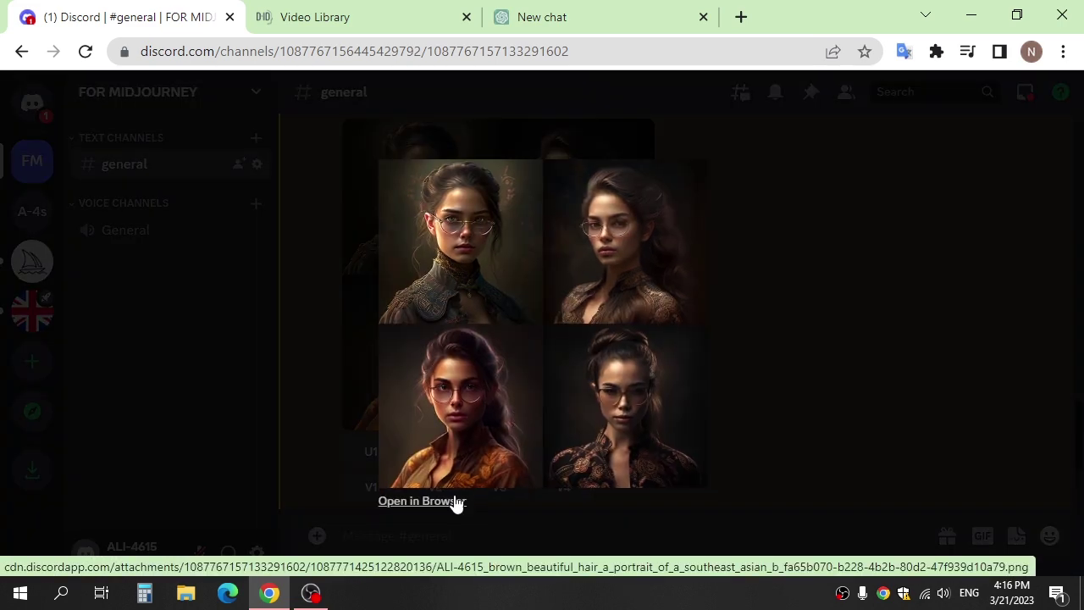
left_click(455, 502)
left_click(479, 368)
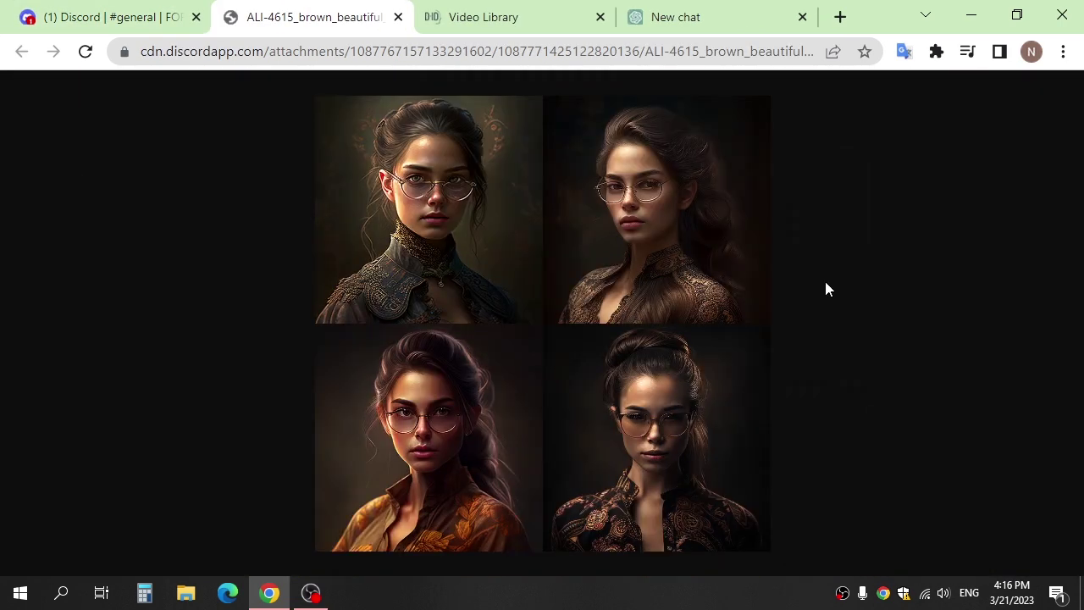
left_click(397, 17)
key("Escape")
Open the white-haired grid full size in a new tab, then return to Discord.
scroll(551, 307, "up", 10)
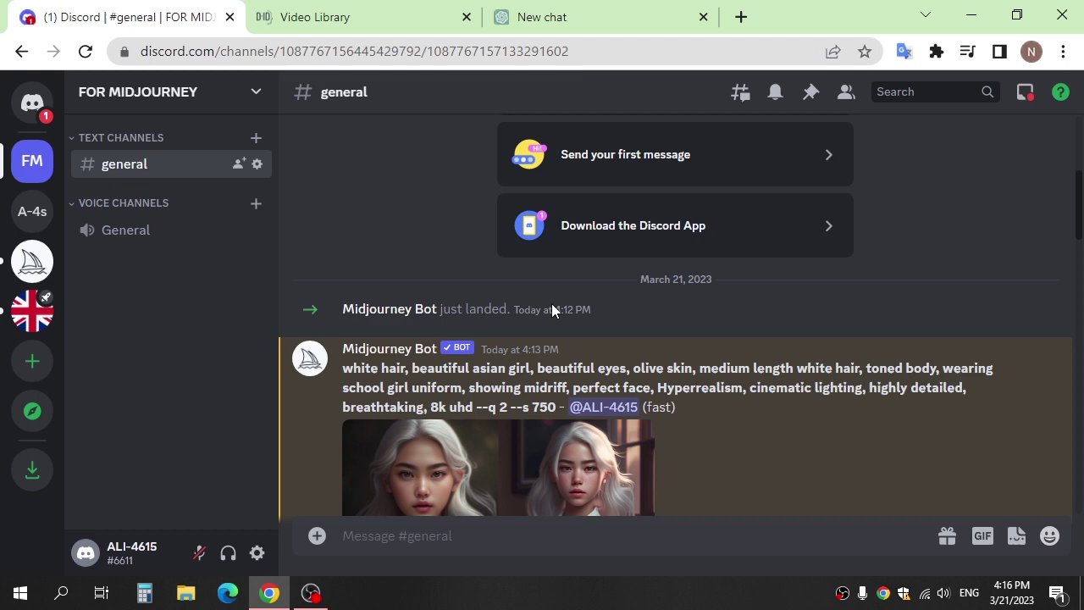
scroll(525, 296, "down", 5)
left_click(486, 284)
left_click(443, 500)
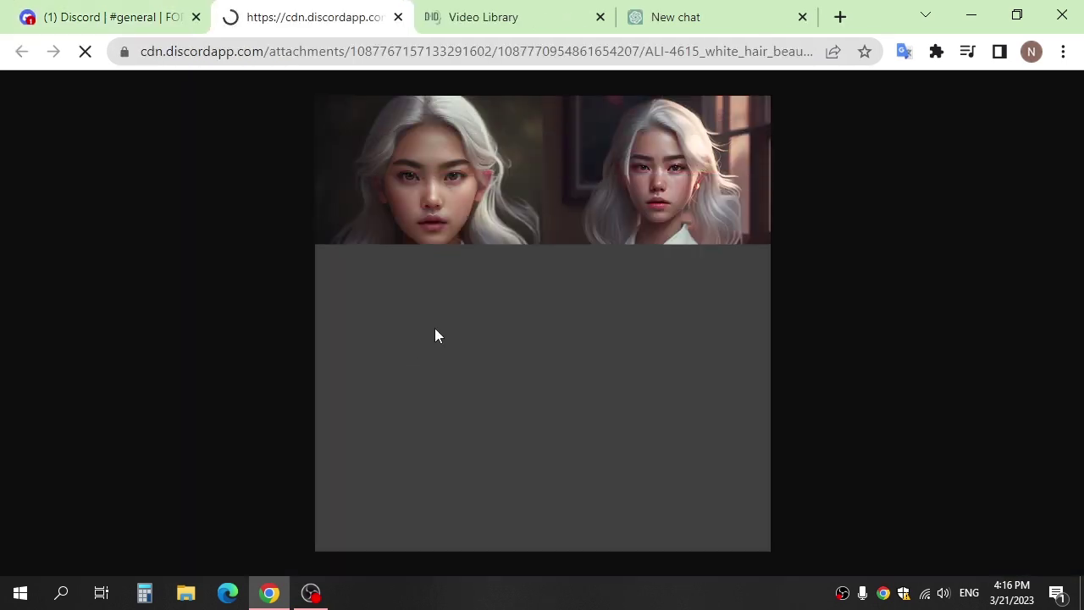
left_click(110, 17)
key("Escape")
scroll(542, 305, "down", 10)
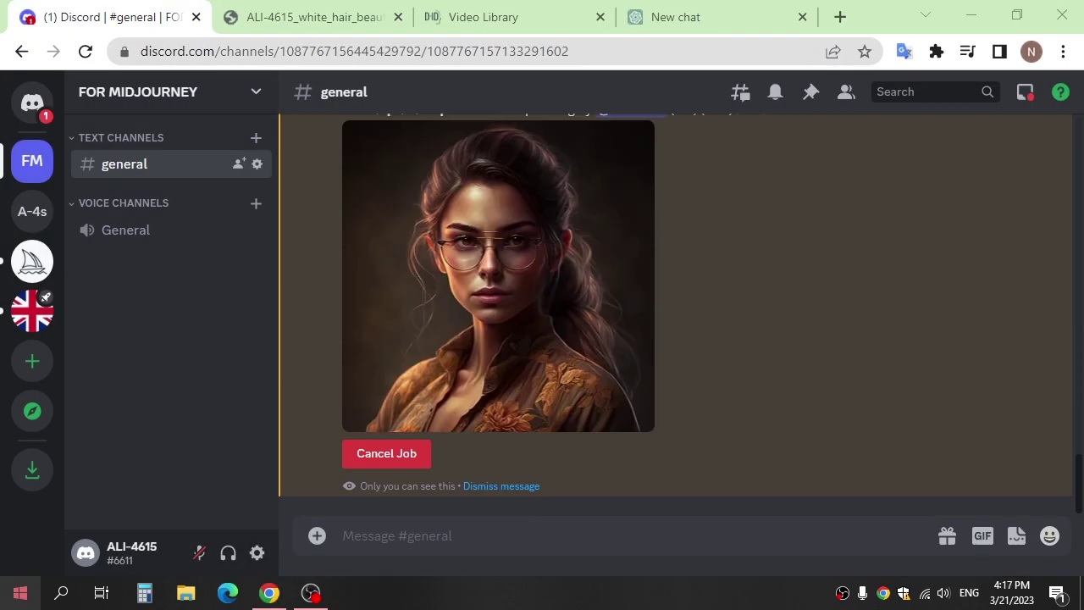
Save the new glasses portrait as a PNG and close the image tabs.
left_click(491, 288)
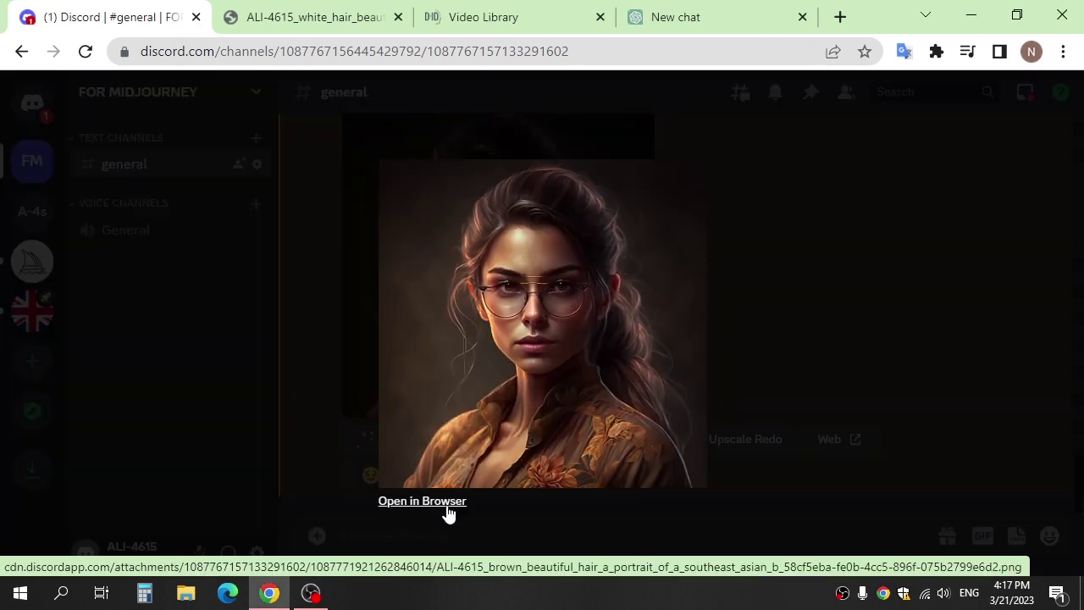
left_click(399, 501)
right_click(513, 215)
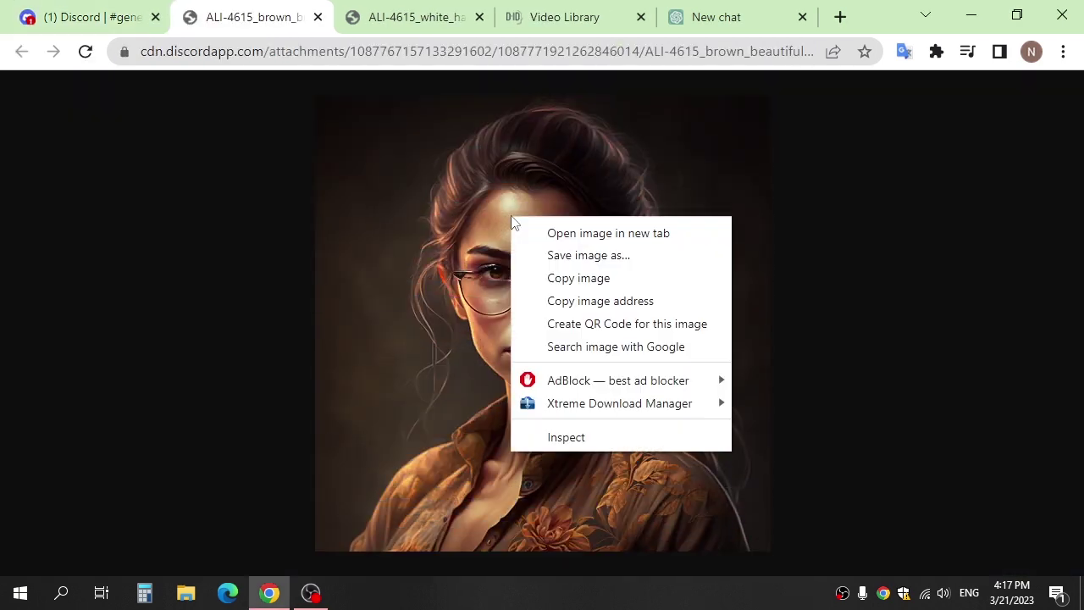
left_click(559, 254)
key("Return")
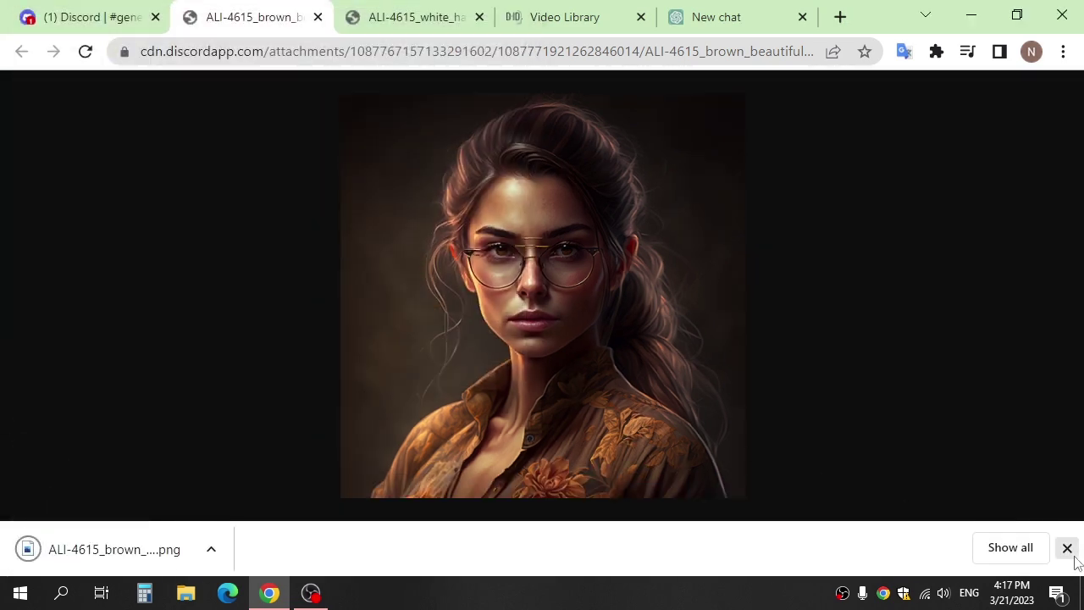
left_click(1067, 548)
left_click(318, 17)
left_click(318, 17)
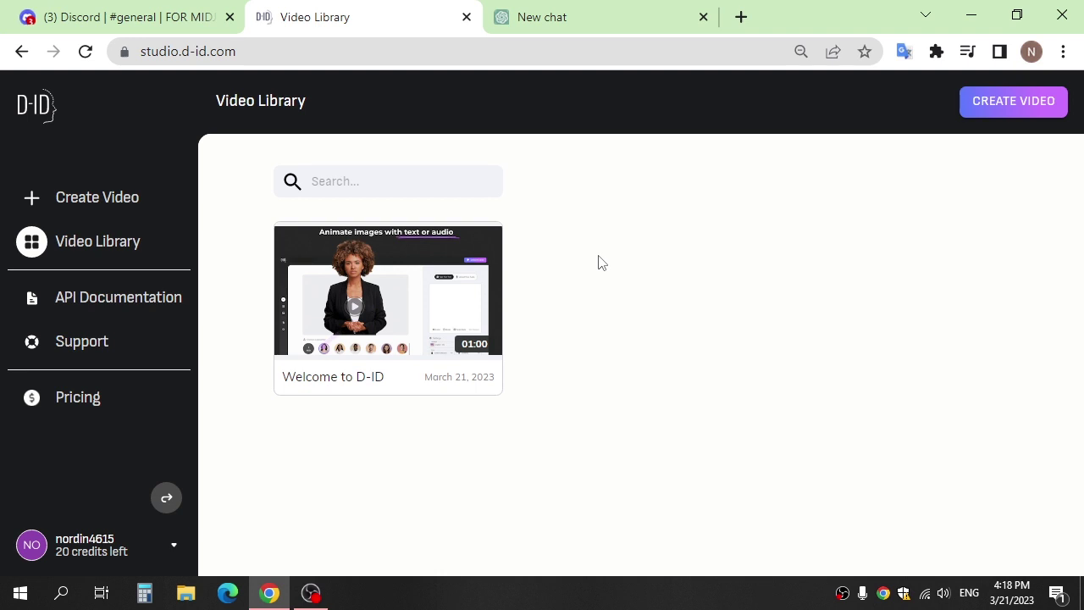
left_click(76, 399)
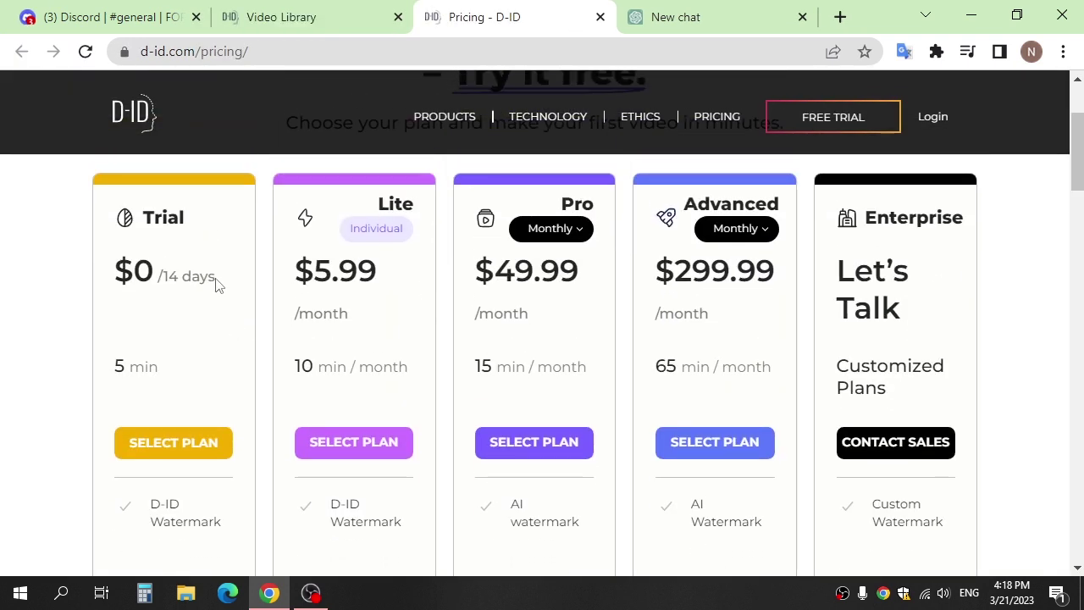
left_click_drag(216, 286, 161, 279)
left_click(185, 348)
left_click_drag(162, 375, 54, 369)
left_click(55, 370)
key("ctrl+w")
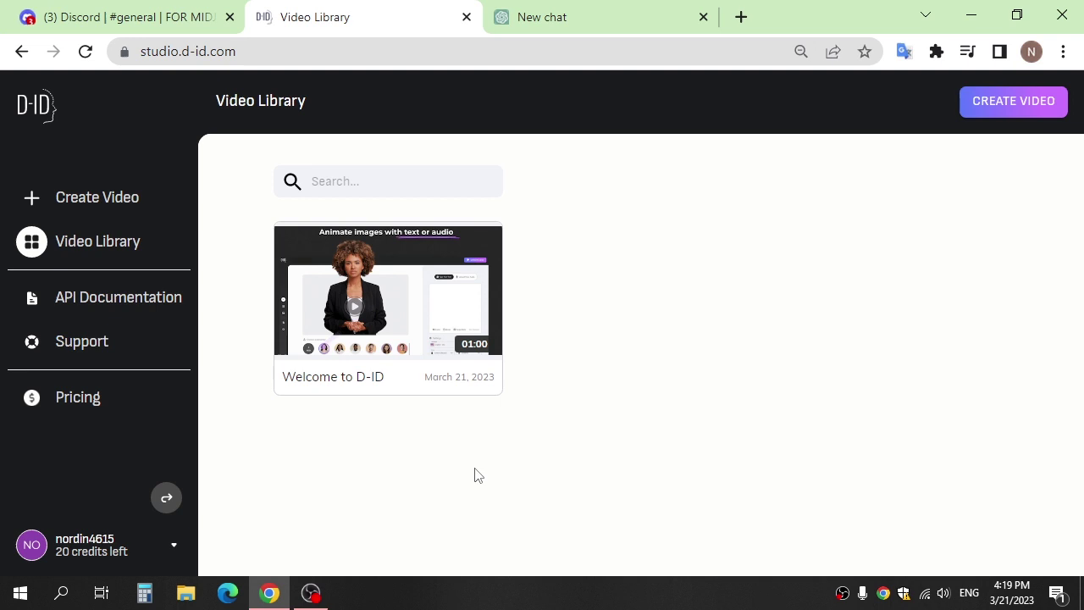
Start a new video with the white-haired portrait uploaded as the presenter.
left_click(93, 199)
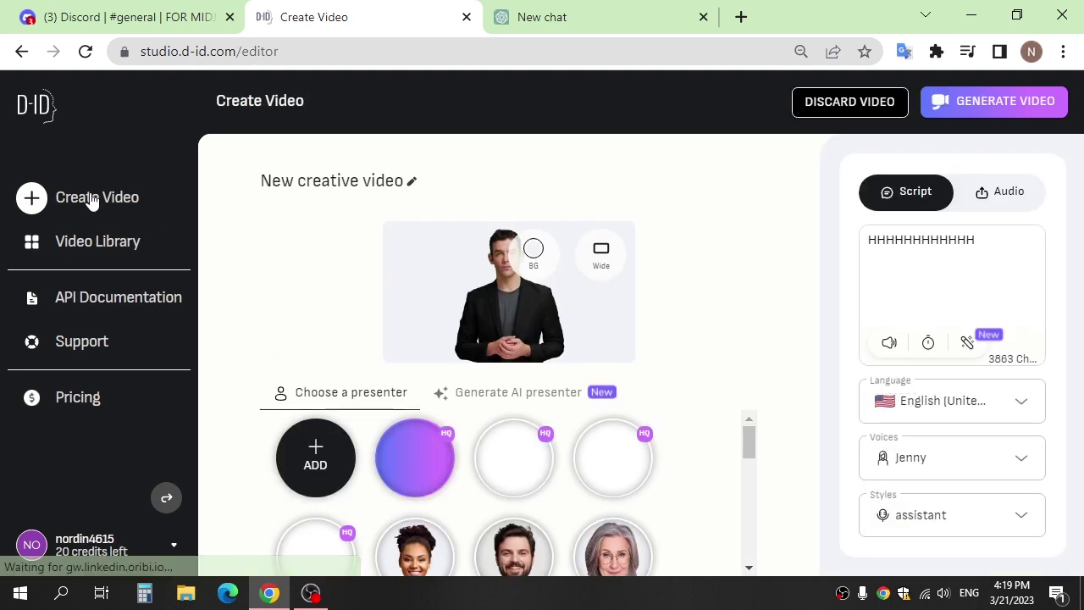
left_click(310, 462)
left_click(285, 207)
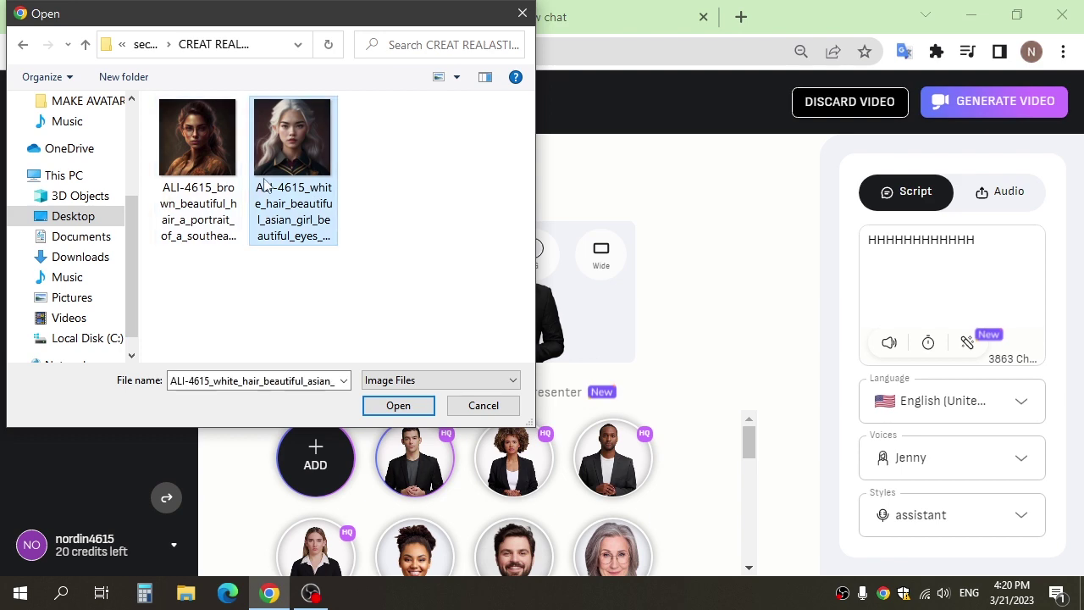
left_click(398, 406)
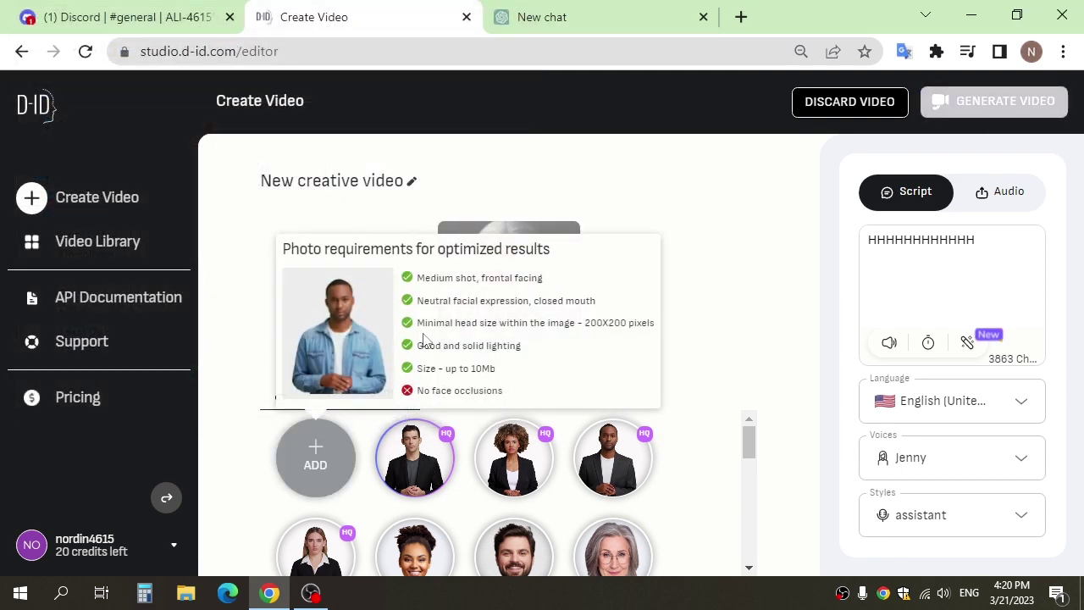
Delete the default script text, leaving the script box empty.
key("ctrl+a")
key("BackSpace")
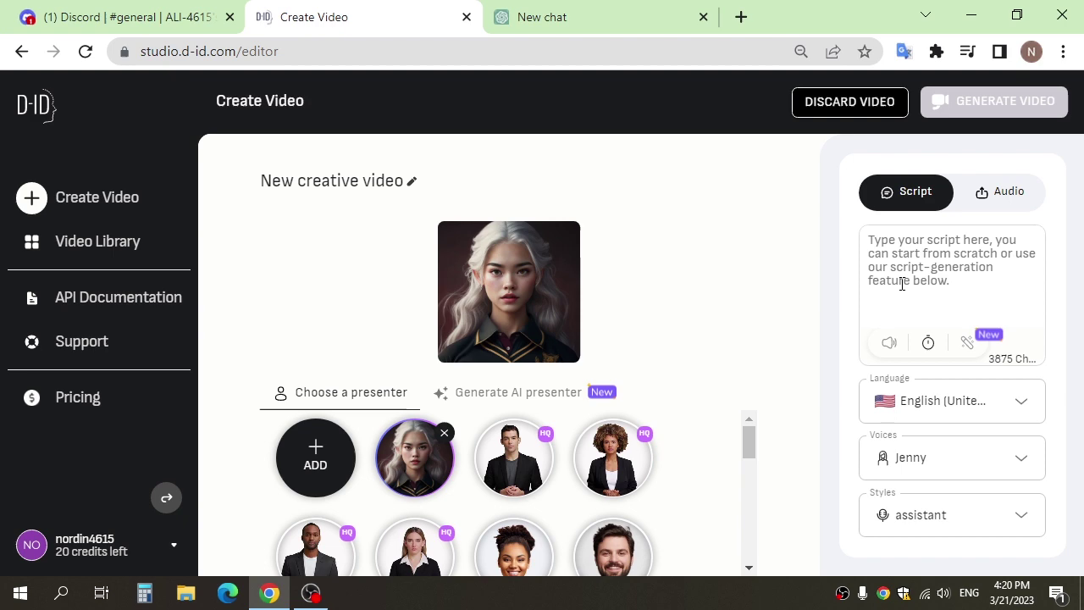
left_click(542, 17)
Ask ChatGPT for a short text about how to create video with AI.
left_click(409, 518)
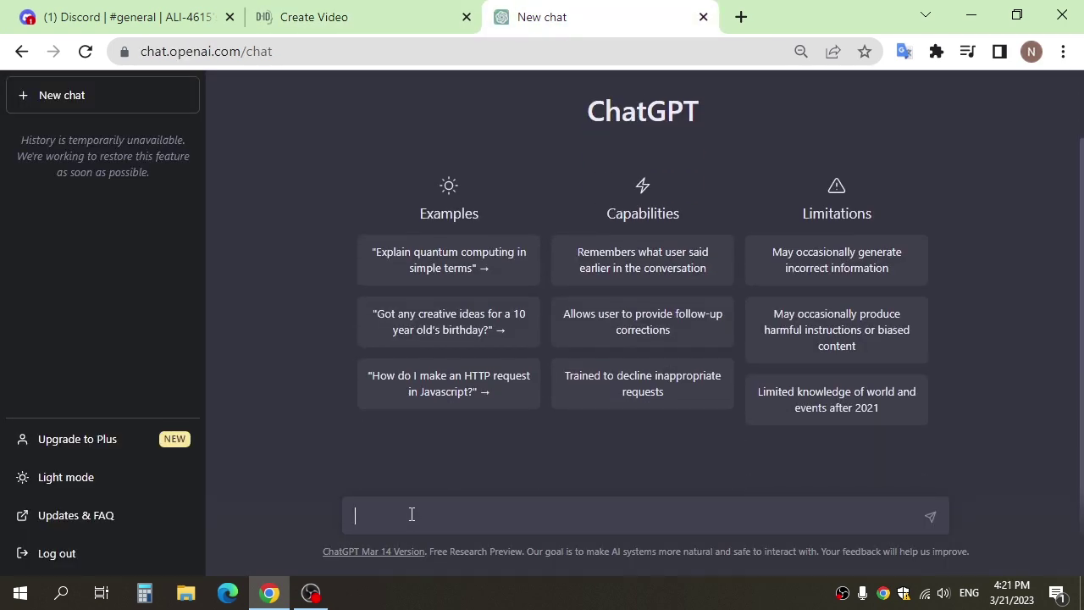
type("short test")
key("BackSpace")
type("xt how t")
type("o creat")
type("about")
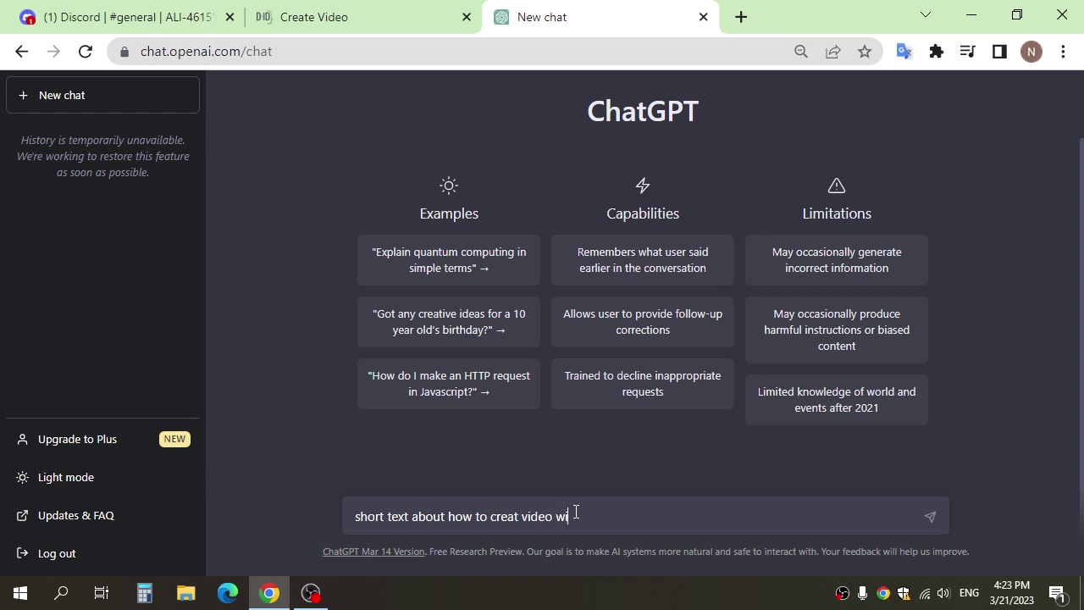
key("Return")
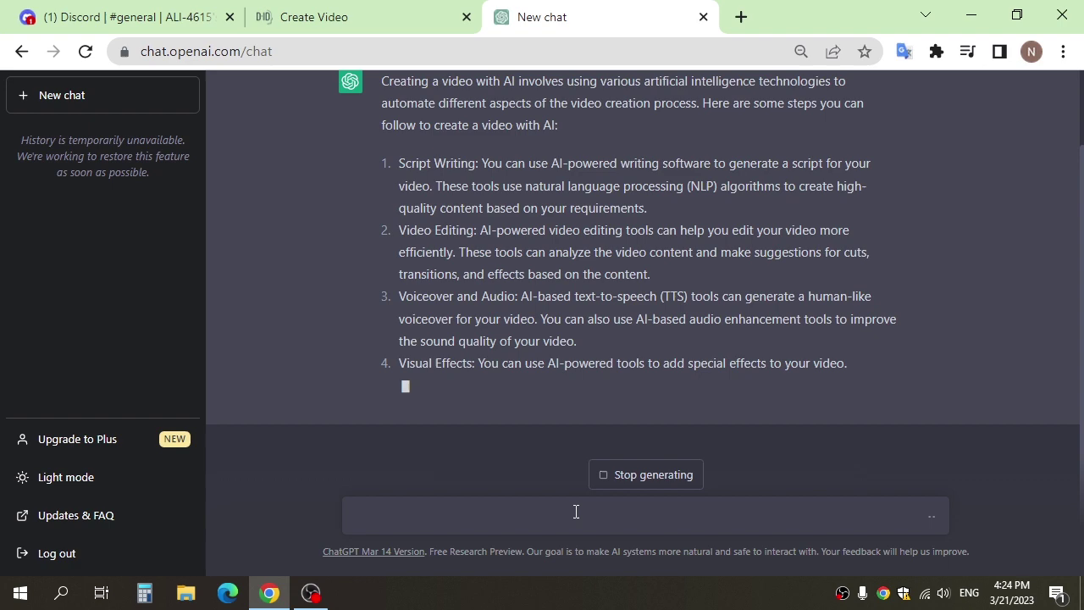
Paste ChatGPT's introductory line into the D-ID script and copy the Script Writing sentence.
scroll(527, 457, "up", 3)
left_click_drag(754, 190, 557, 212)
key("ctrl+c")
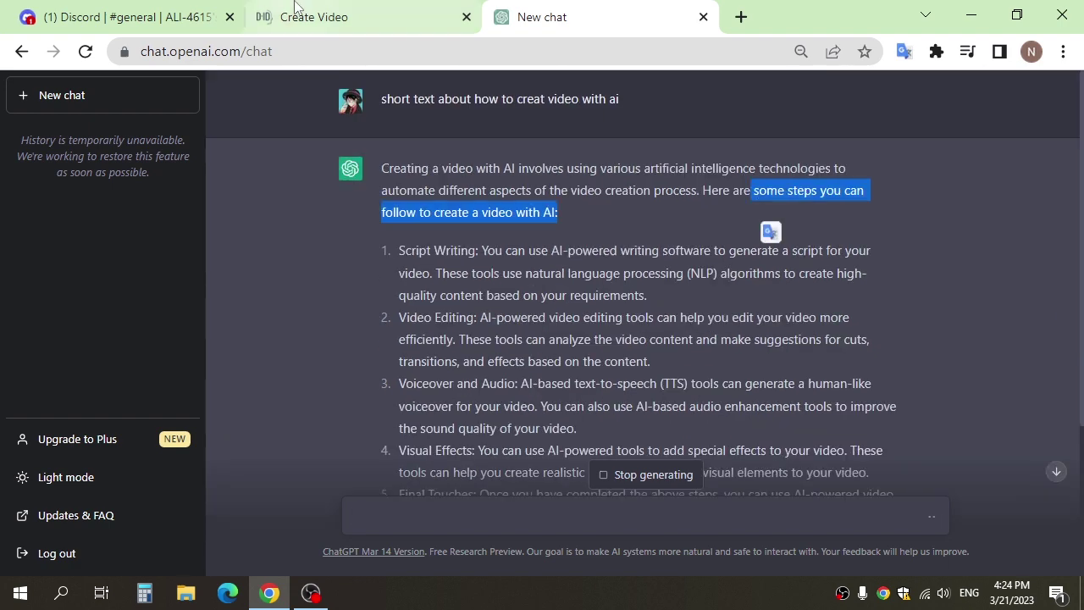
left_click(296, 17)
left_click(932, 246)
key("ctrl+v")
key("ctrl+Tab")
mouse_move(399, 251)
left_mouse_down()
mouse_move(479, 251)
mouse_move(434, 280)
left_mouse_up()
key("ctrl+c")
Paste the Script Writing sentence into the script, numbered "1-", followed by a blank line.
left_click(428, 17)
left_click(934, 262)
key("ctrl+v")
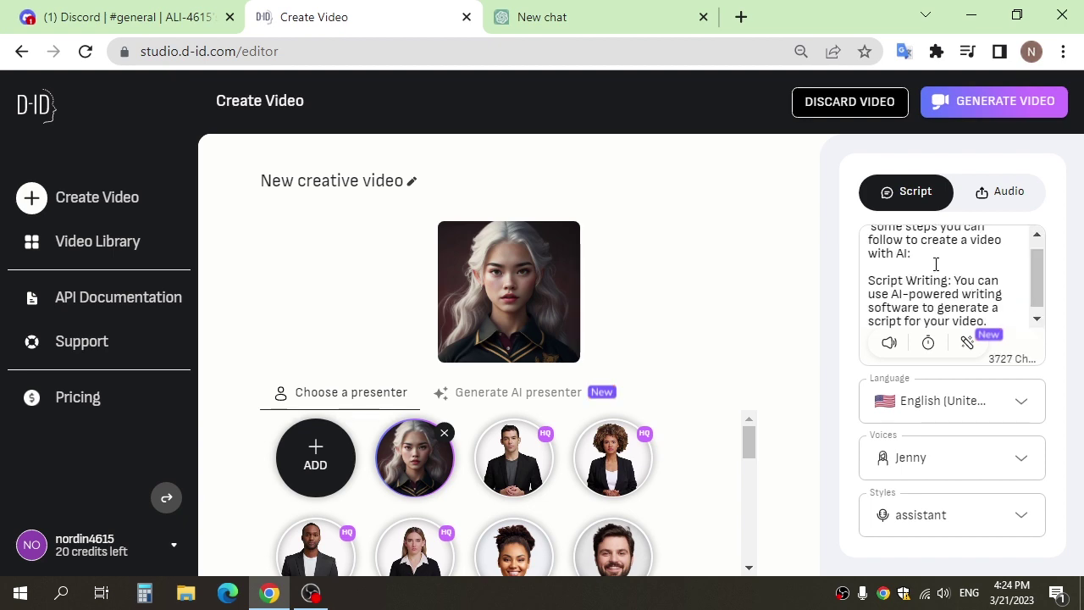
type("1-")
left_click(982, 321)
key("Return")
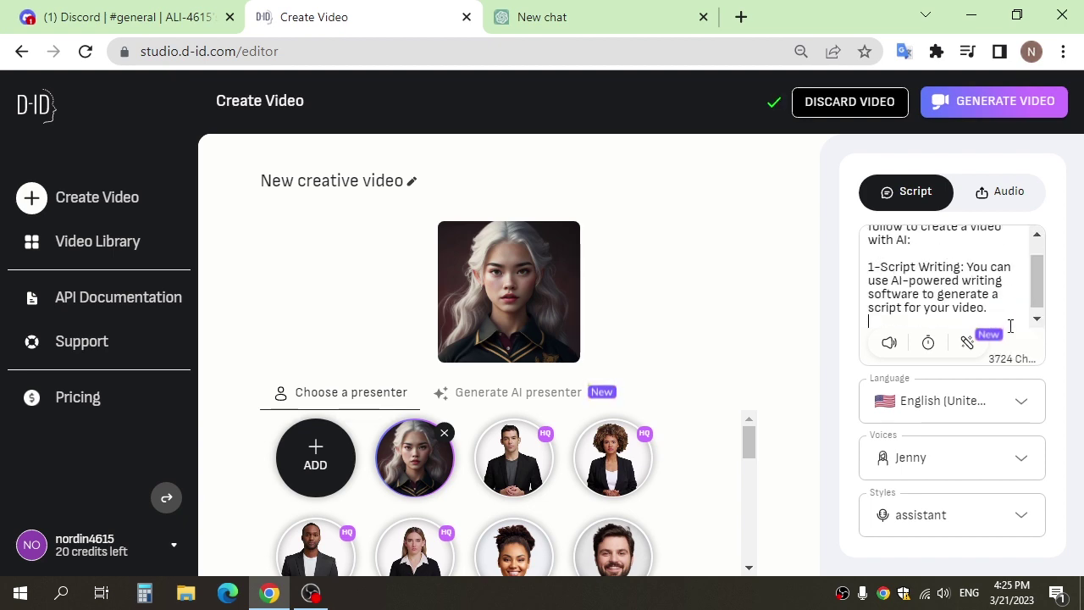
key("Return")
Append ChatGPT's Video Editing and Voiceover and Audio sentences to the script.
left_click(592, 17)
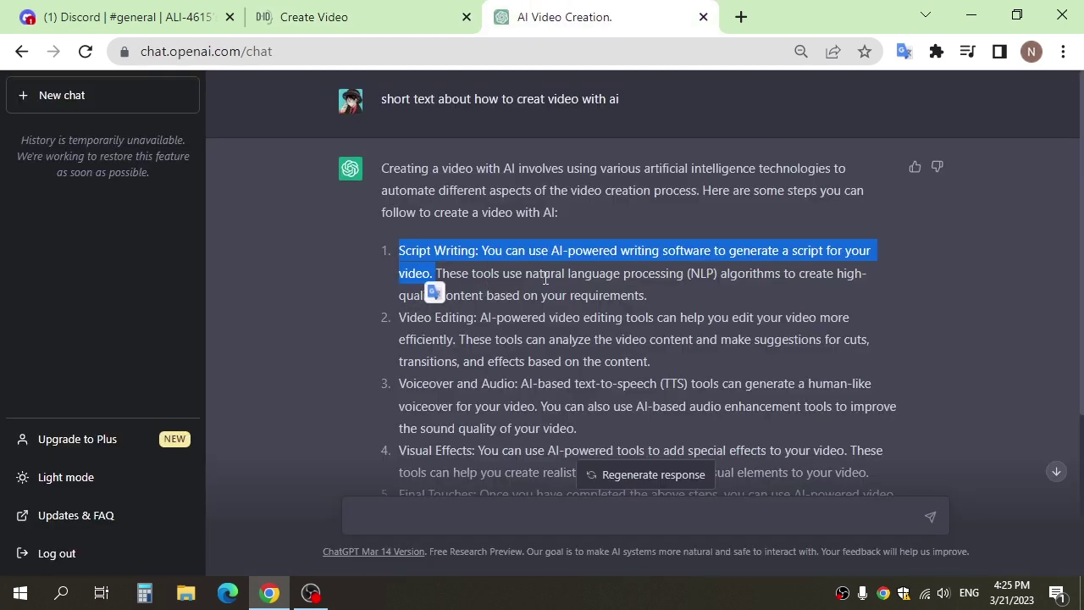
left_click_drag(398, 317, 452, 340)
key("ctrl+c")
left_click(313, 17)
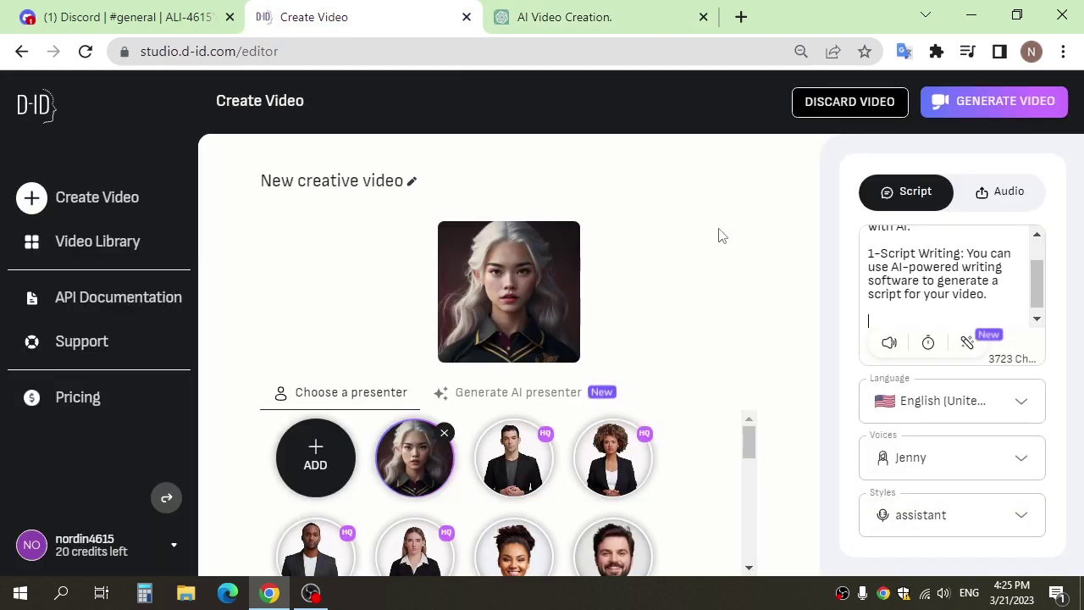
key("ctrl+v")
key("Return")
left_click(550, 17)
left_click_drag(398, 383, 534, 415)
key("ctrl+c")
left_click(314, 17)
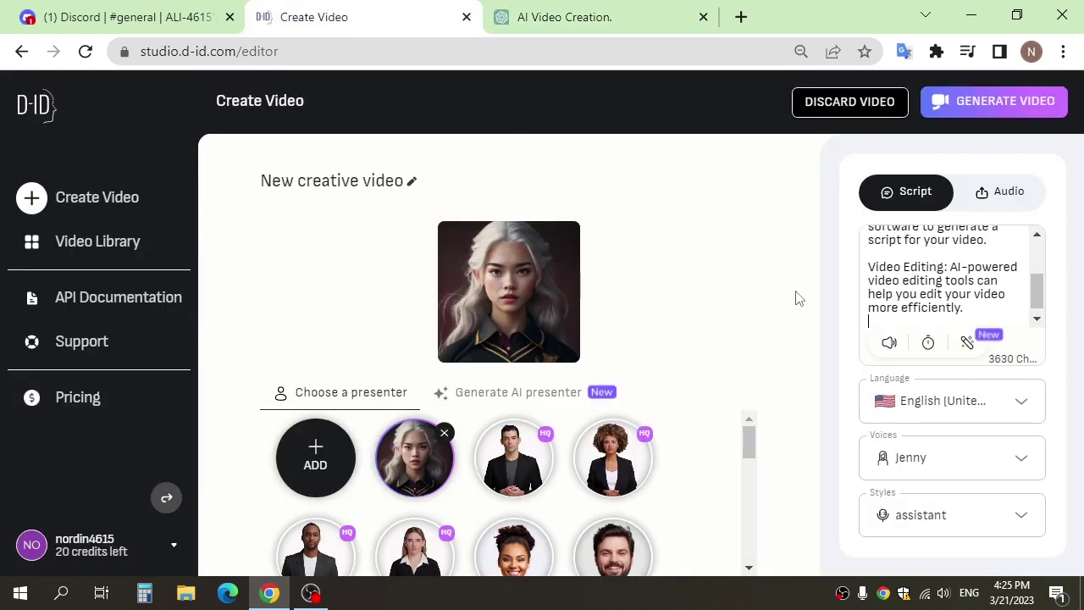
key("ctrl+v")
Check the Language and Voices lists, keeping English (United States) and Jenny.
left_click(1022, 405)
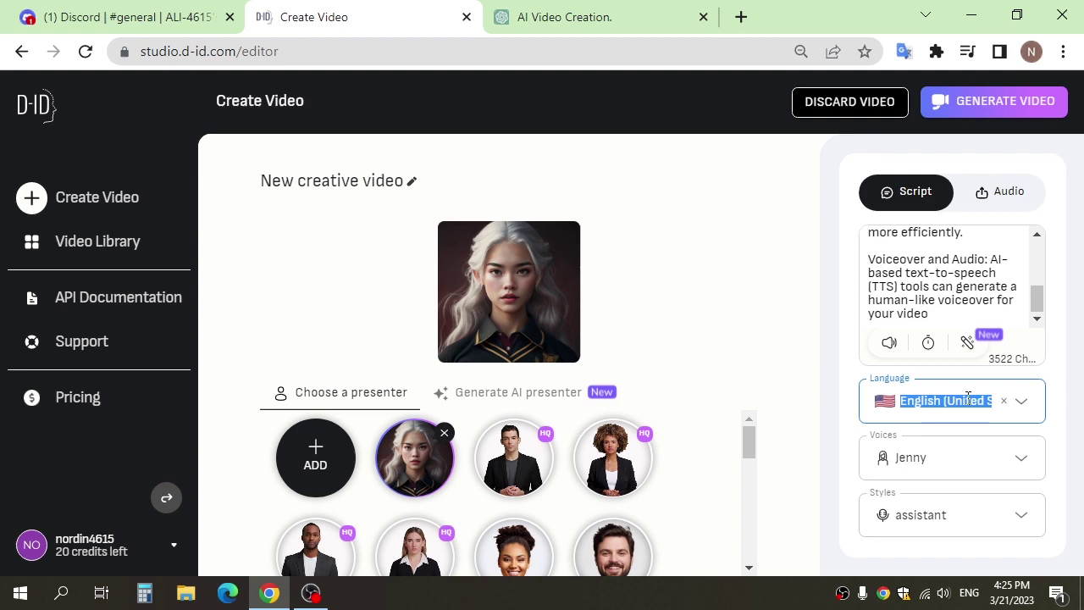
scroll(988, 273, "up", 5)
scroll(987, 273, "down", 8)
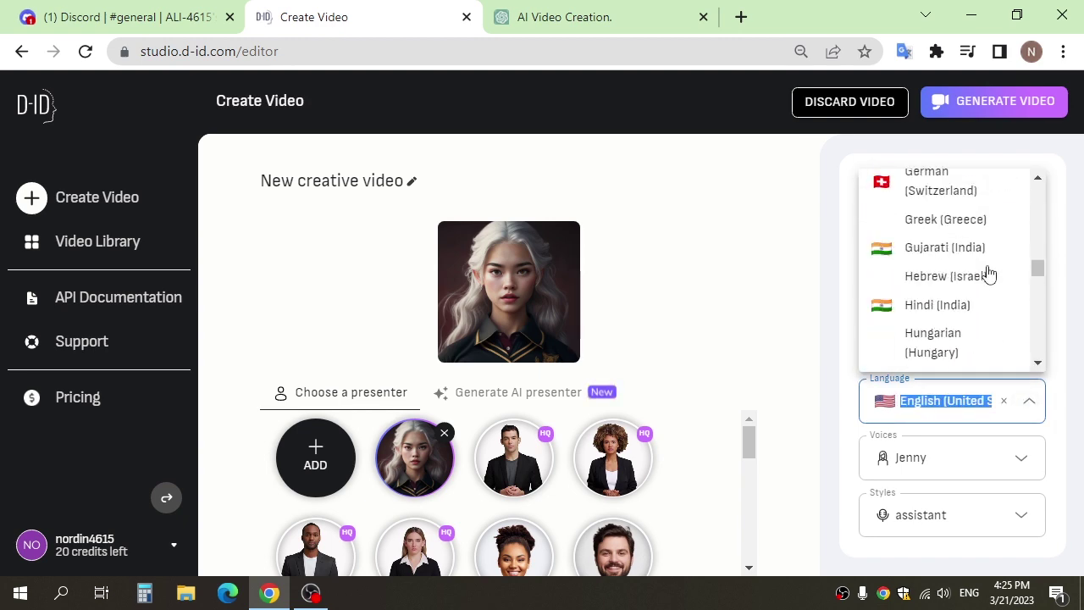
scroll(987, 273, "down", 6)
scroll(988, 272, "up", 15)
scroll(987, 273, "up", 2)
scroll(987, 273, "down", 2)
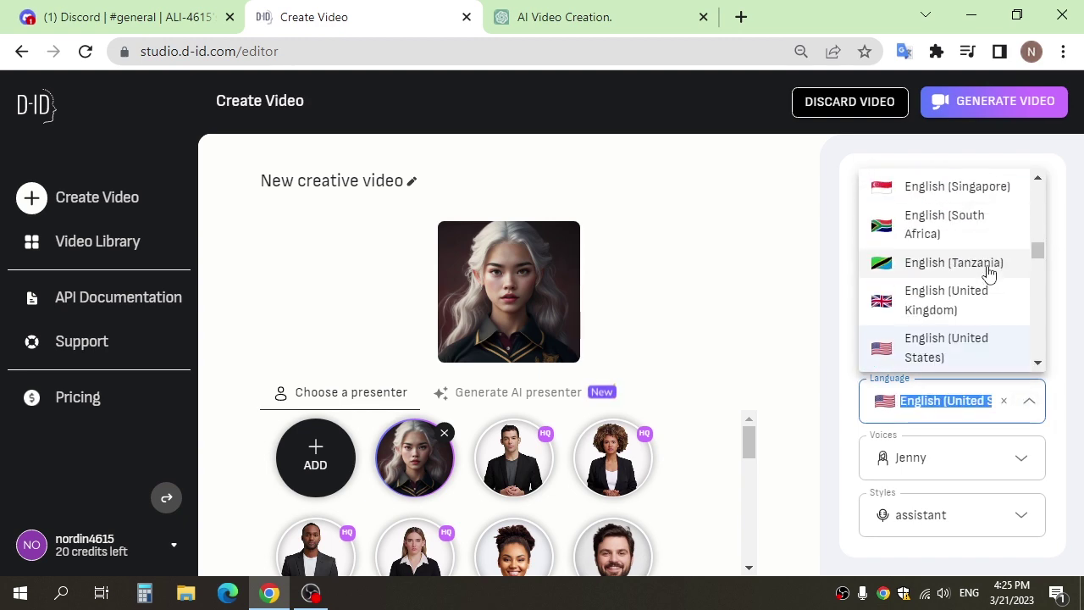
left_click(939, 340)
left_click(934, 459)
left_click(1026, 464)
scroll(948, 340, "down", 5)
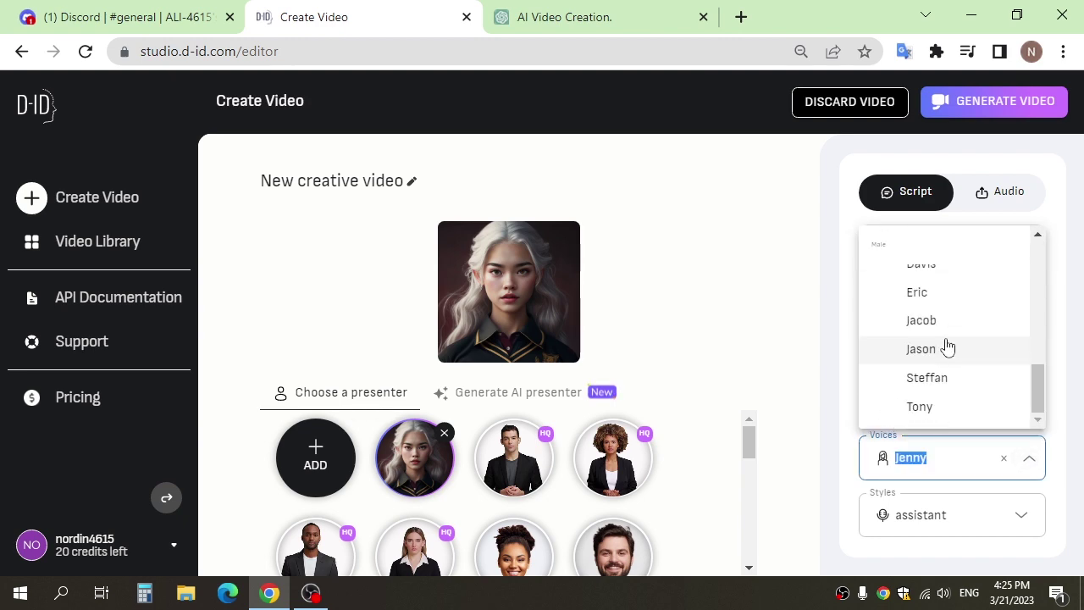
scroll(948, 345, "up", 5)
scroll(947, 345, "up", 1)
left_click(959, 288)
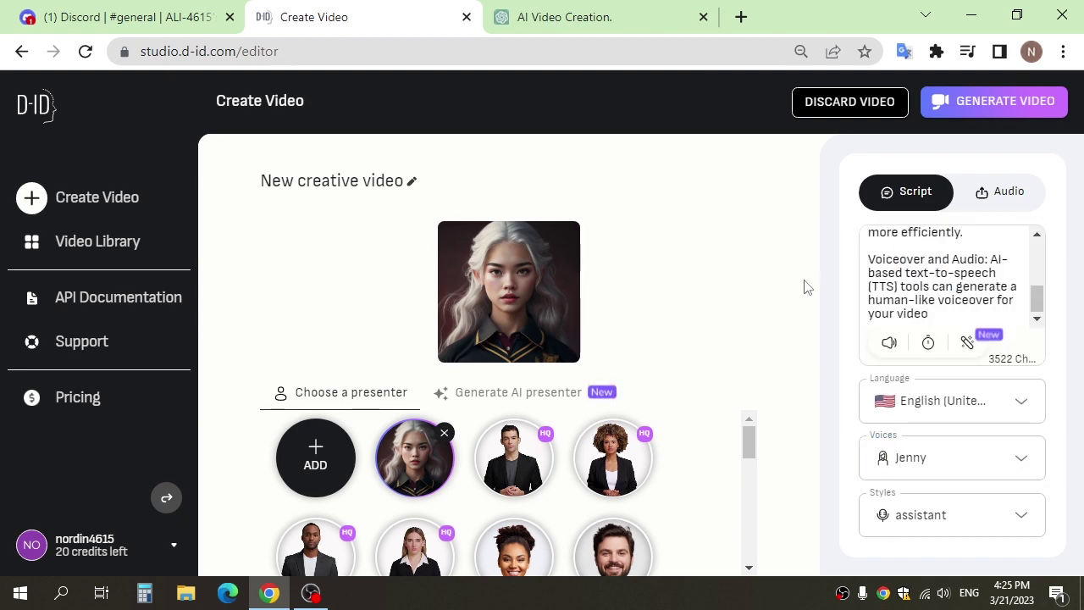
Generate the white-haired presenter's video, confirming the 2-credit cost.
left_click(977, 100)
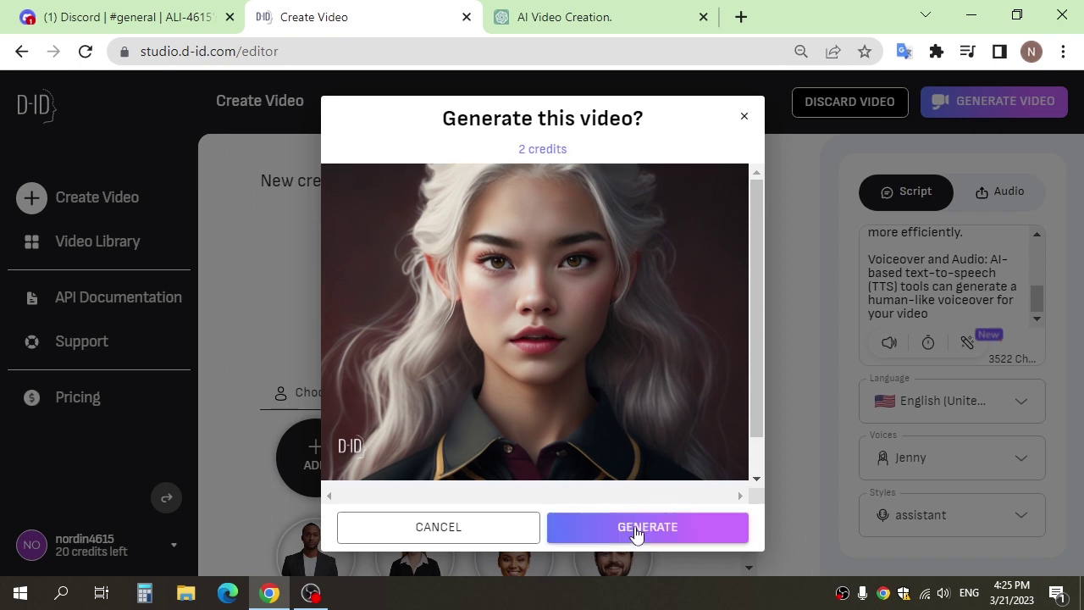
left_click(636, 531)
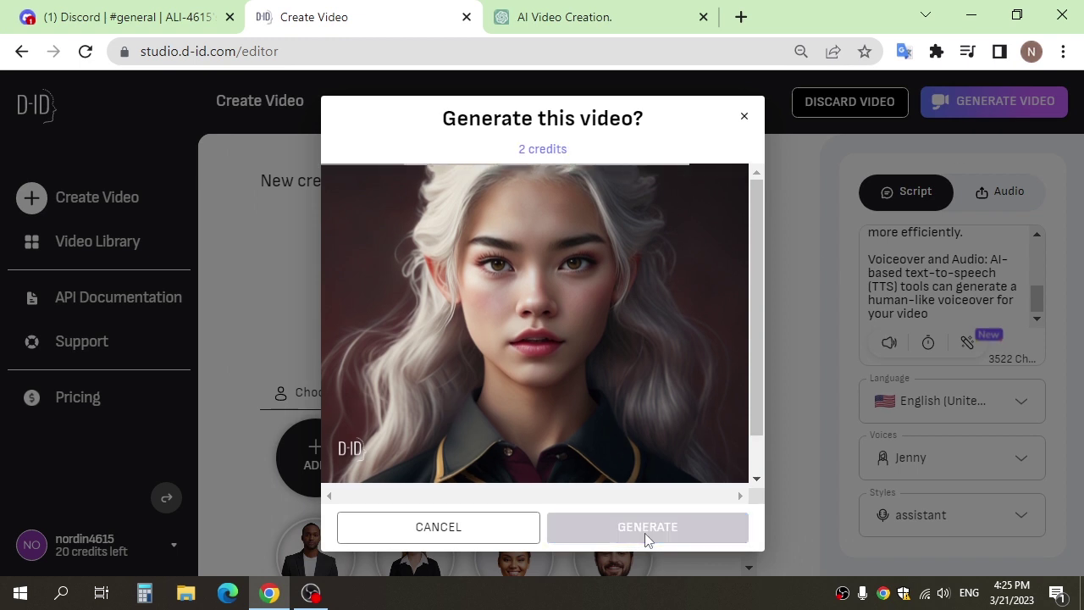